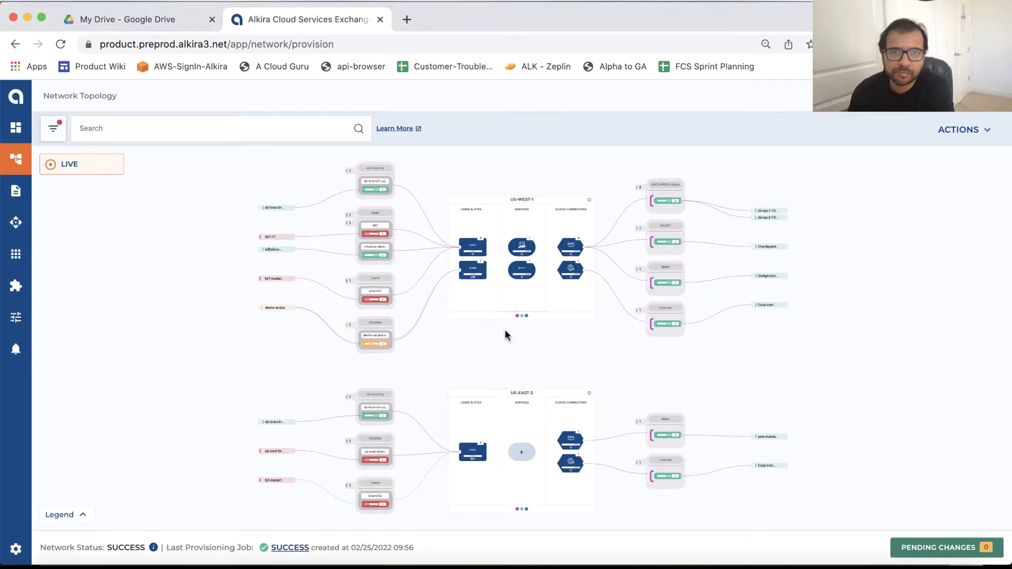
- Start adding an IPsec connector on the US-WEST-1 Users & Sites
mouse_move(466, 311)
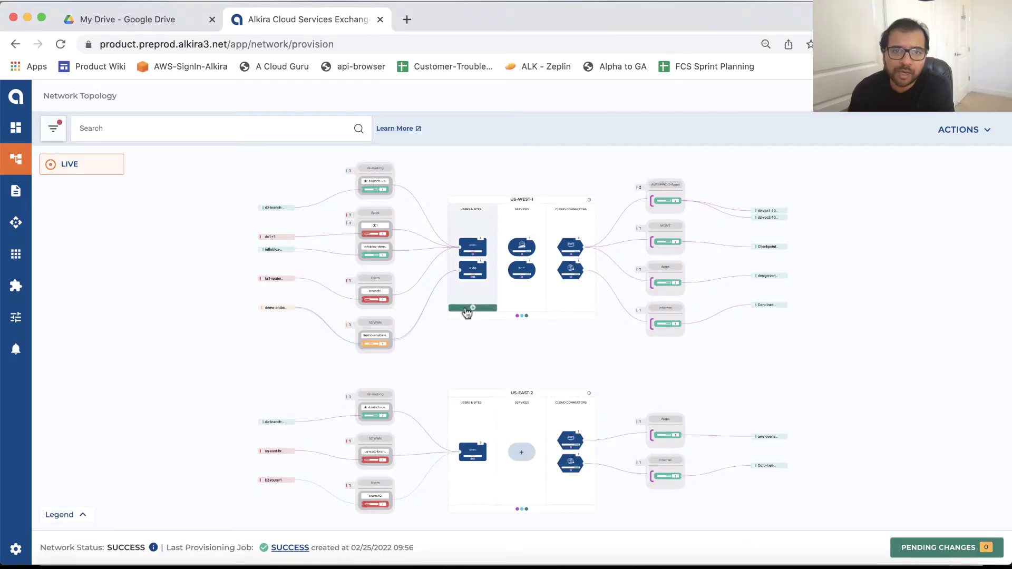
left_click(472, 309)
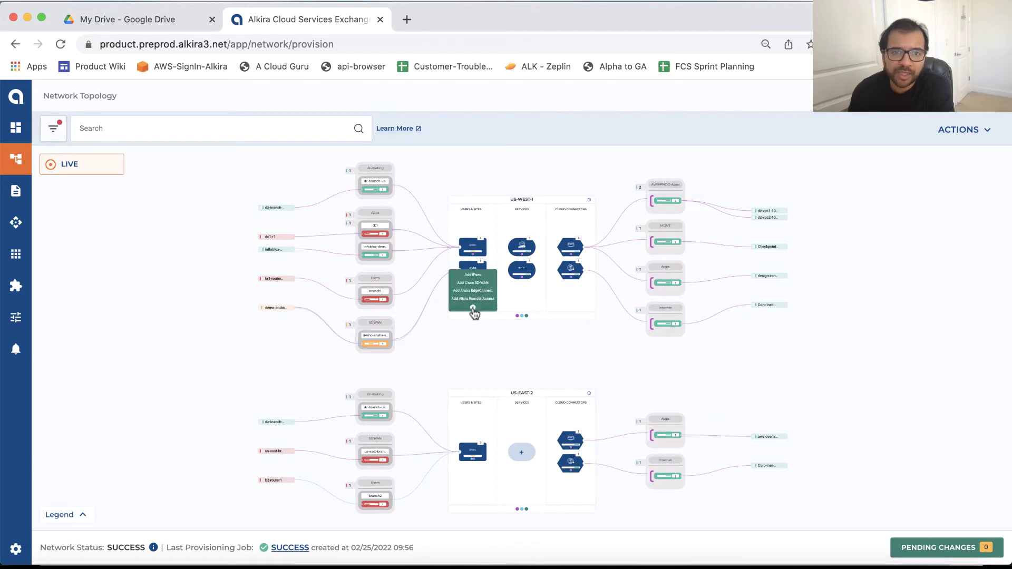
left_click(474, 276)
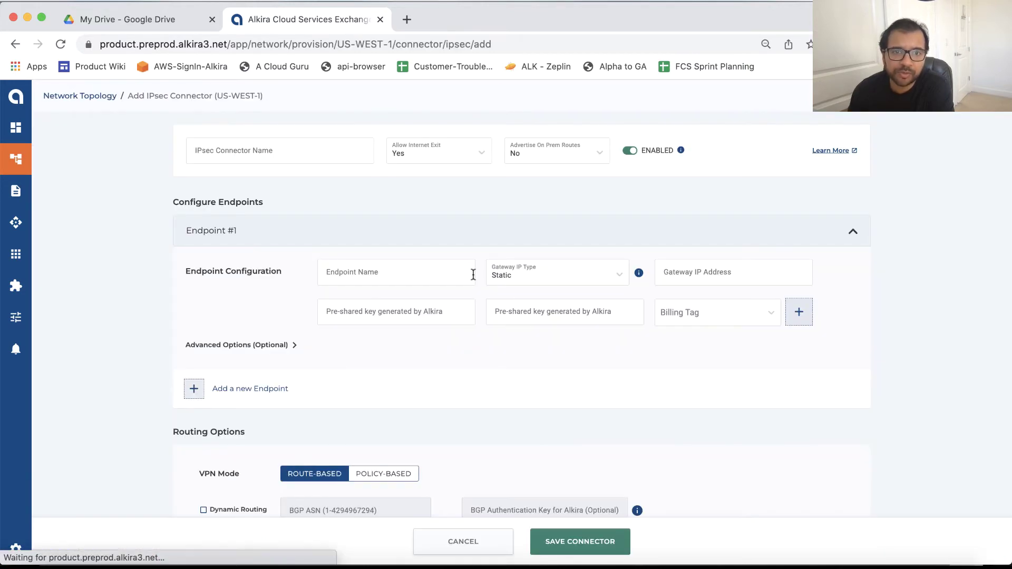
- Name the connector USWEST-dz-branch, set Allow Internet Exit to No, and keep it enabled
left_click(266, 153)
type("USWEST-dz-branch")
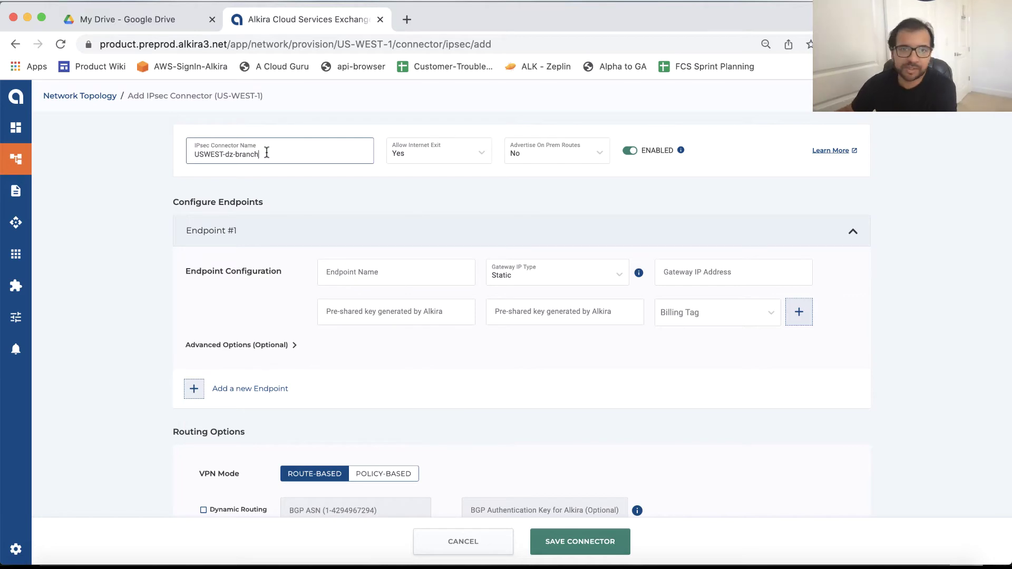
left_click(409, 151)
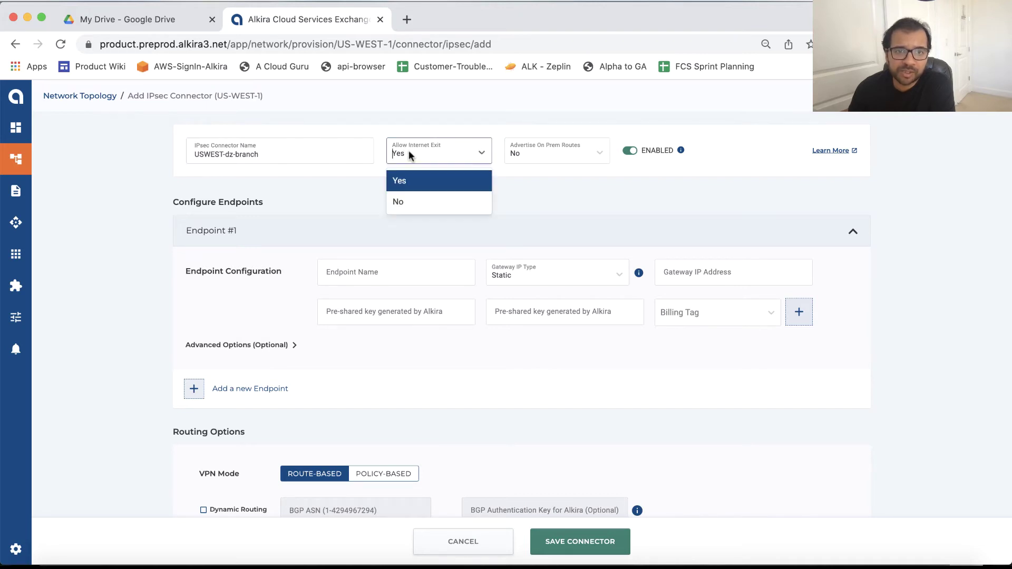
left_click(404, 199)
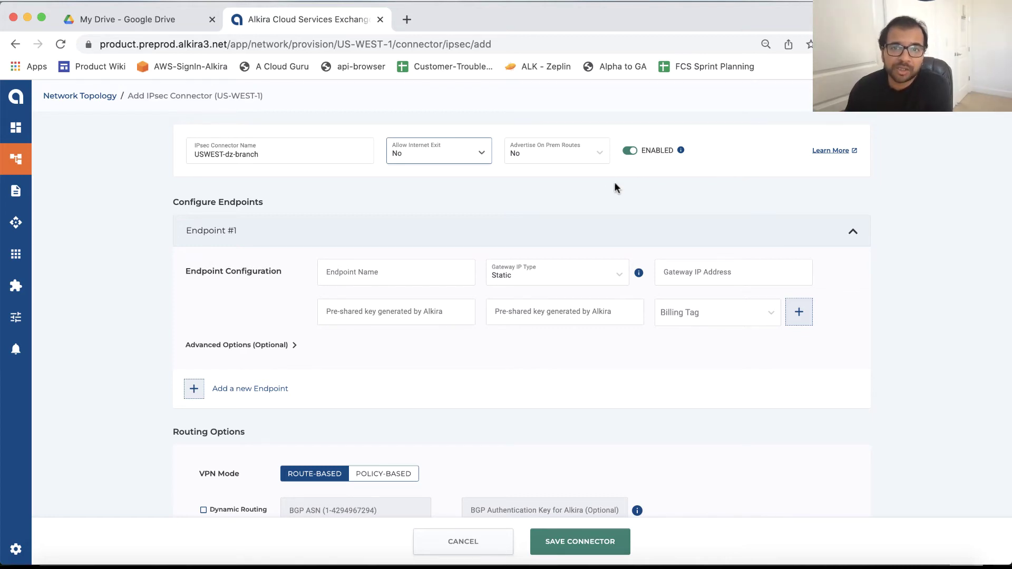
left_click(631, 152)
left_click(631, 153)
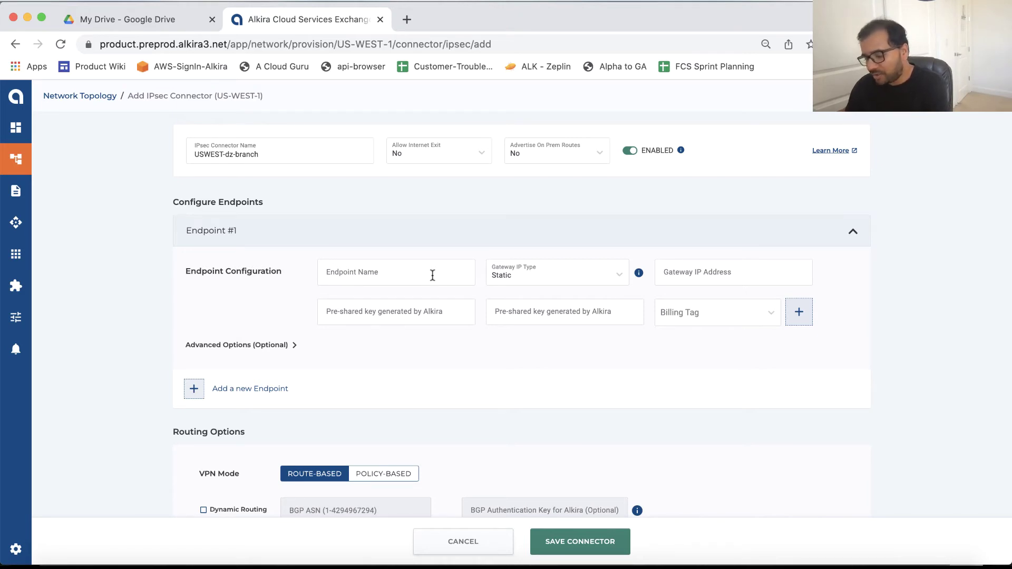
- Set Endpoint #1 name to rtr123 and gateway IP to 45.45.45.45
left_click(448, 277)
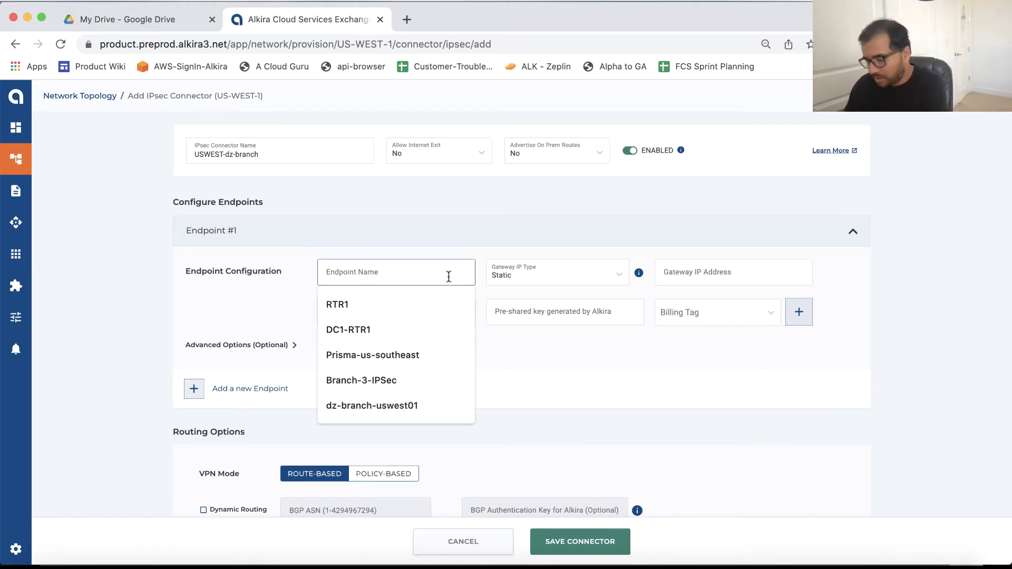
type("rtr123")
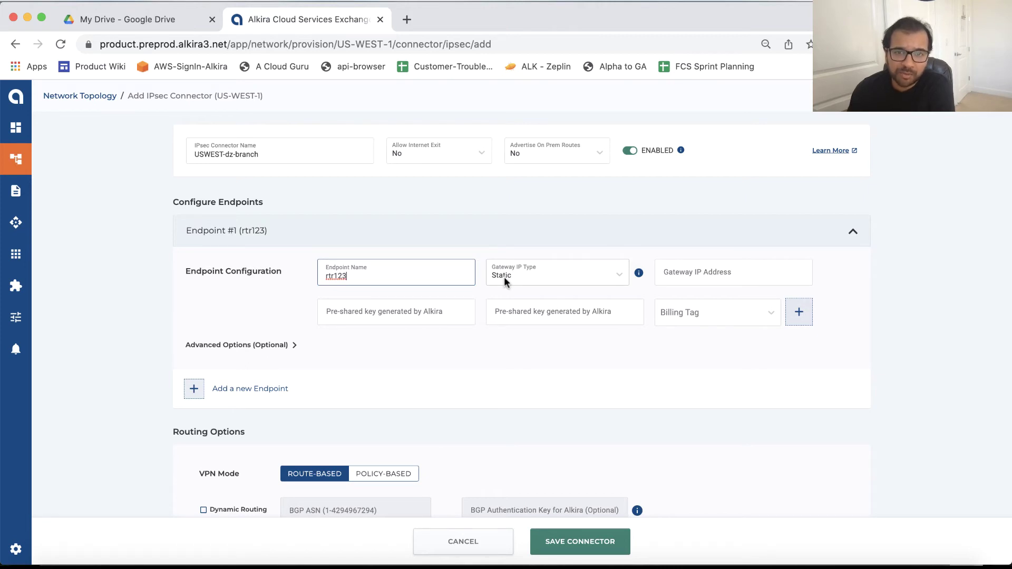
left_click(672, 274)
type("45.45.45.45")
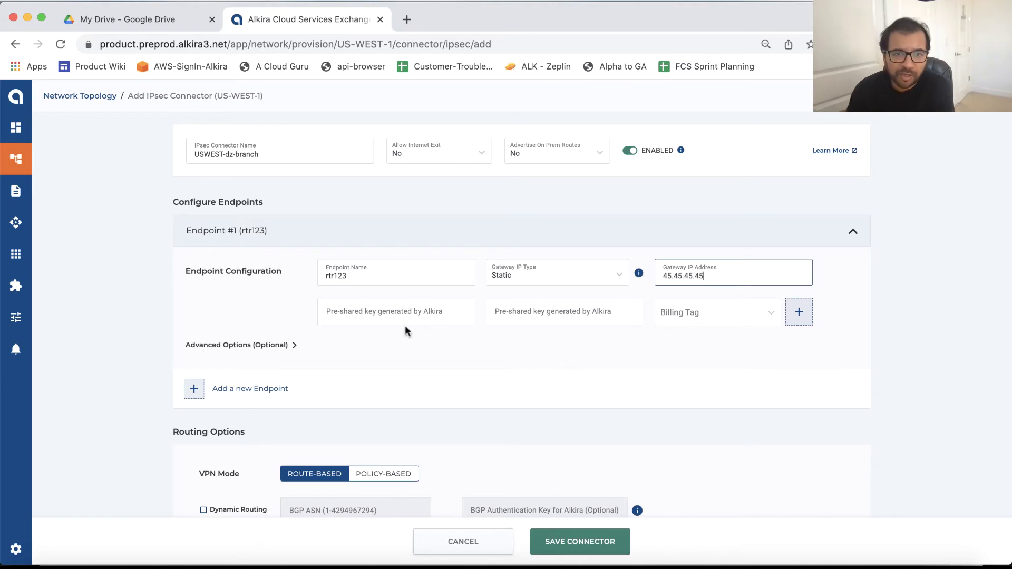
scroll(503, 332, "down", 2)
scroll(504, 336, "down", 3)
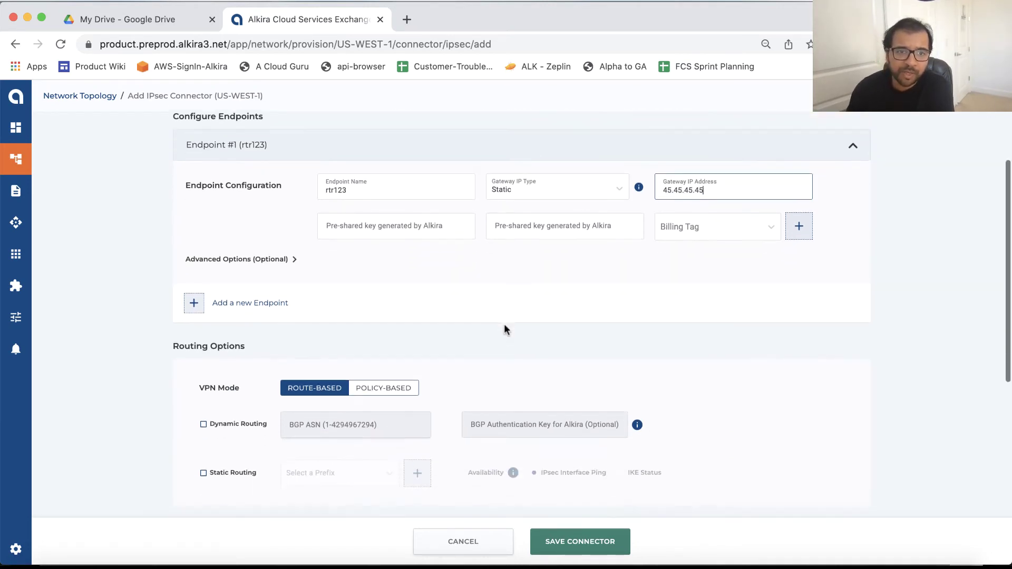
scroll(504, 329, "down", 2)
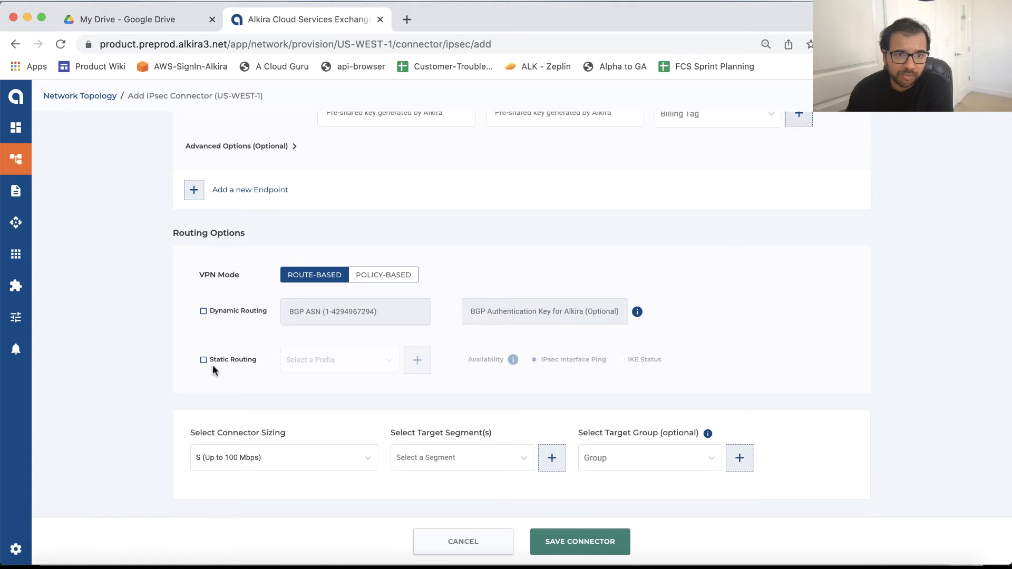
- Enable dynamic routing with BGP ASN 65500
left_click(203, 312)
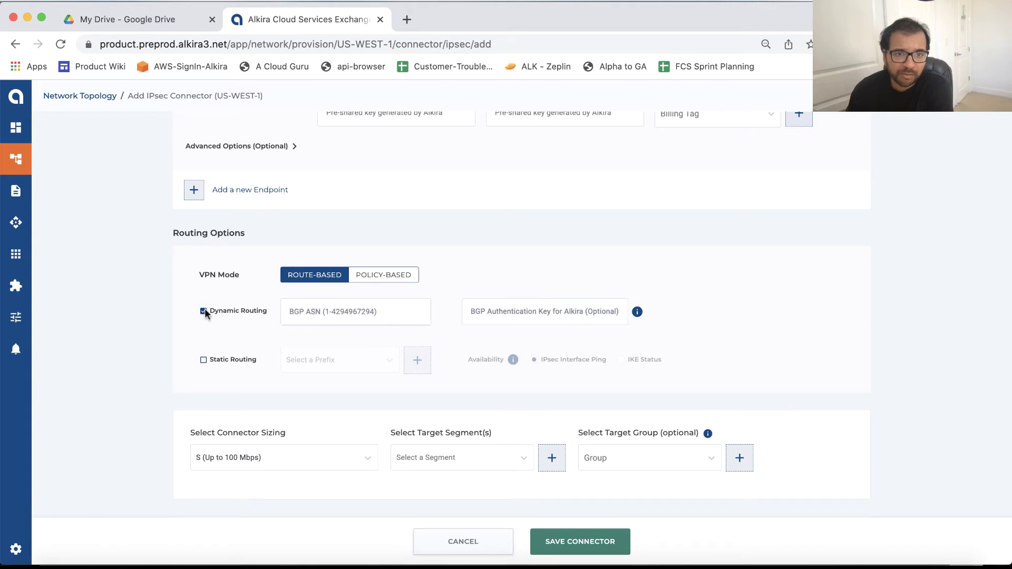
left_click(289, 310)
type("6")
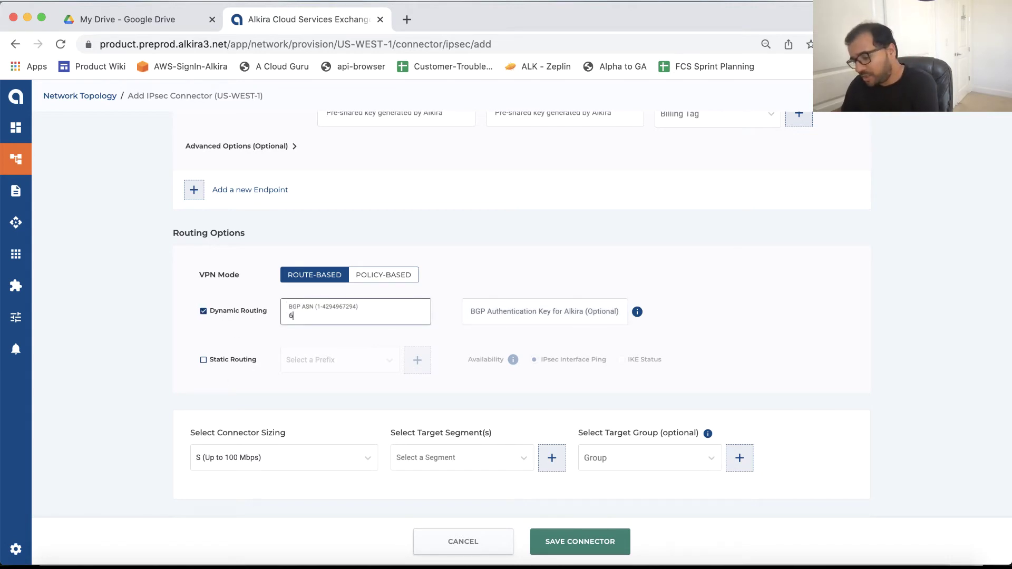
type("5500")
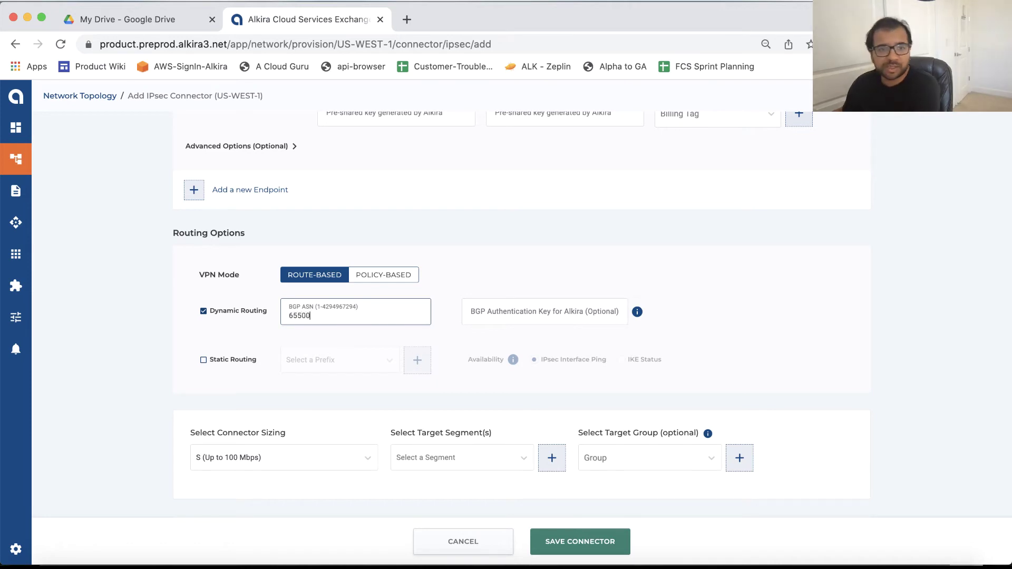
left_click(519, 312)
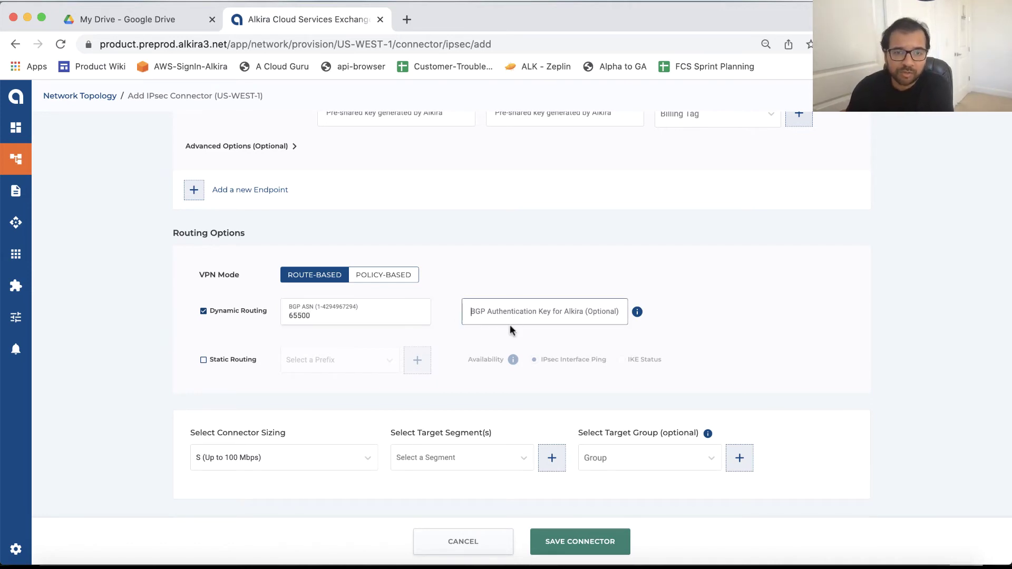
scroll(473, 332, "down", 5)
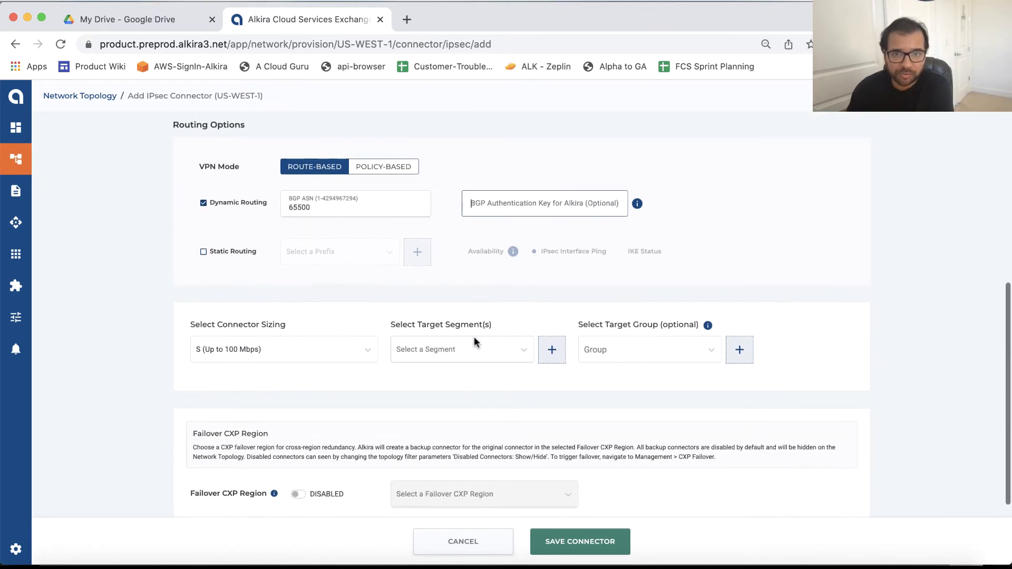
scroll(473, 336, "down", 1)
- Target the CORP segment, turn on Failover CXP Region, and save the connector
left_click(474, 330)
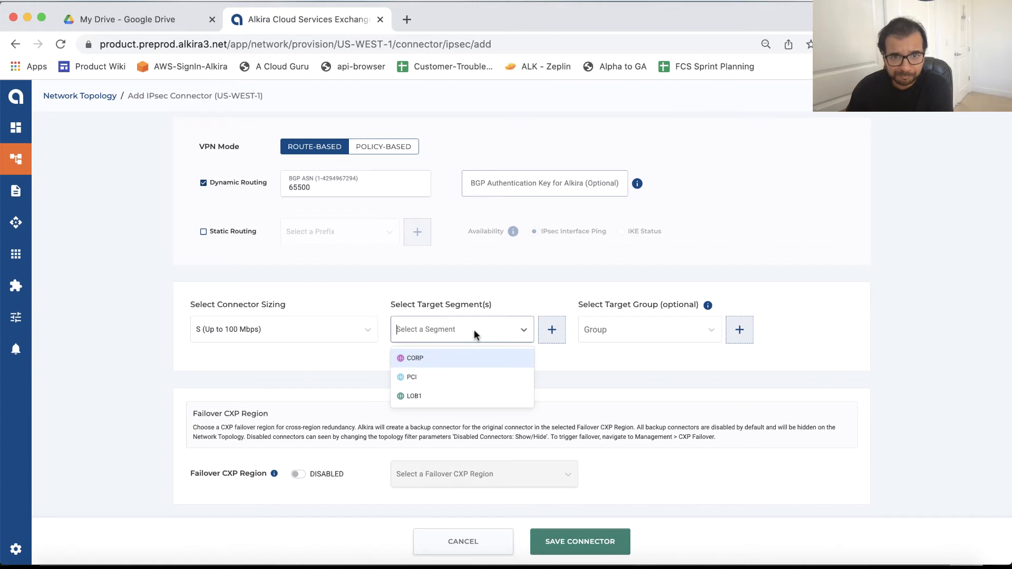
left_click(457, 357)
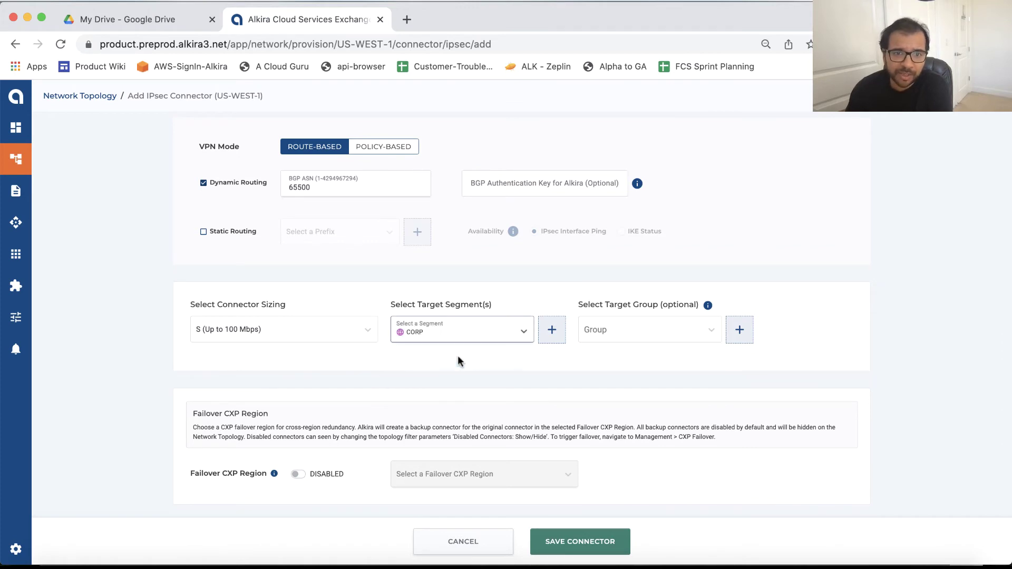
left_click(297, 476)
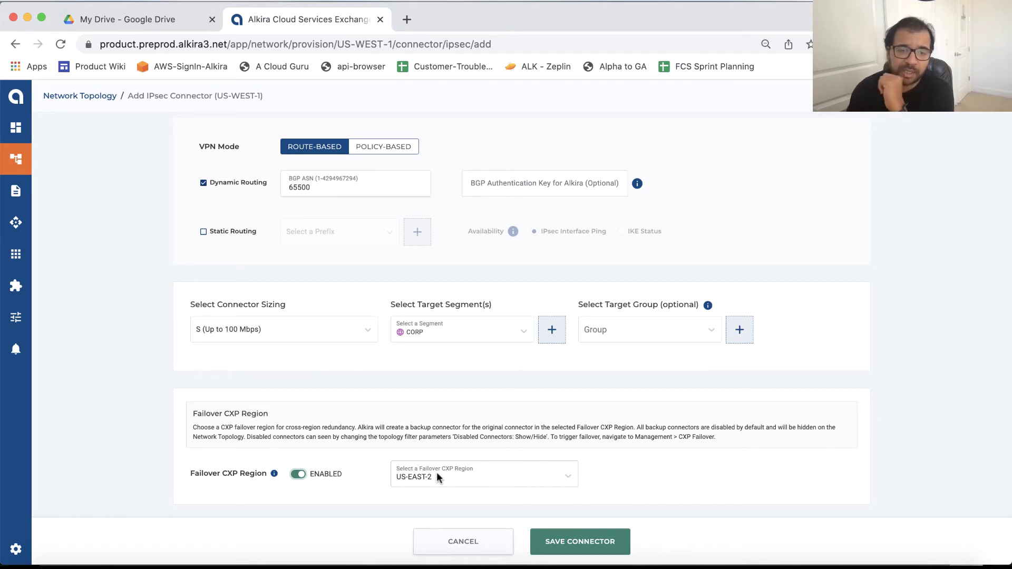
left_click(553, 538)
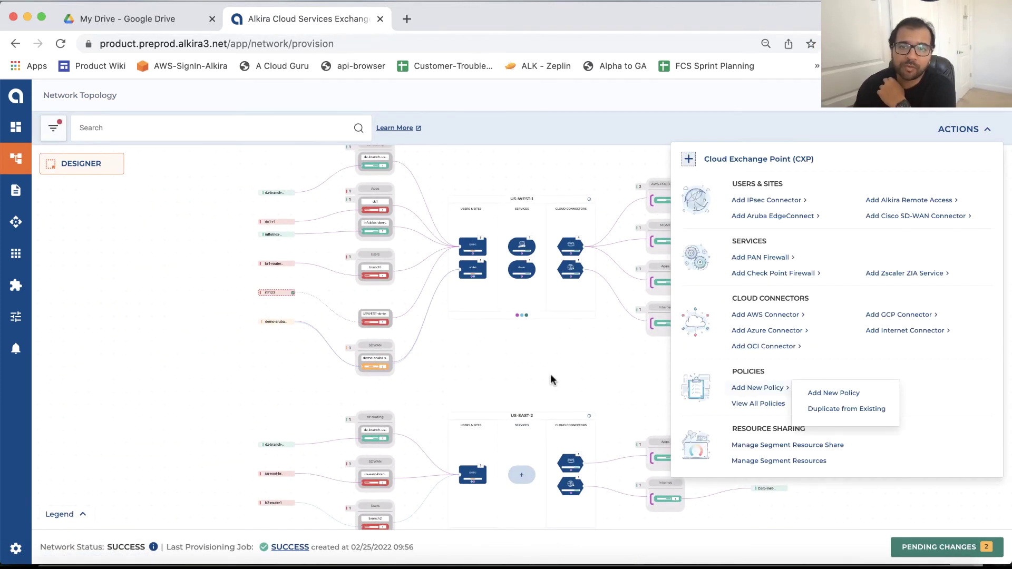
- Dismiss the open menu and choose ACTIONS > Add New Policy
left_click(552, 379)
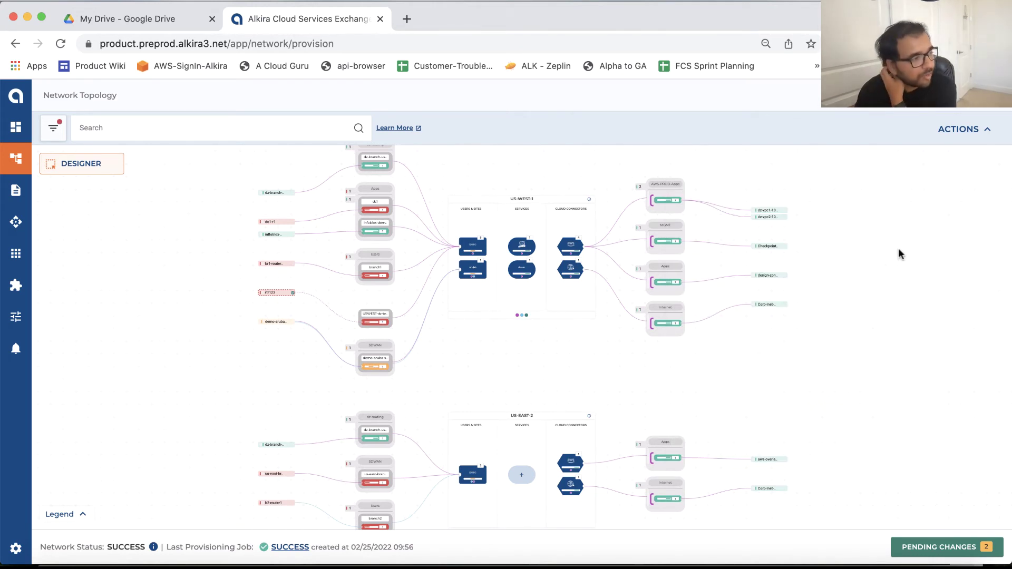
left_click(955, 129)
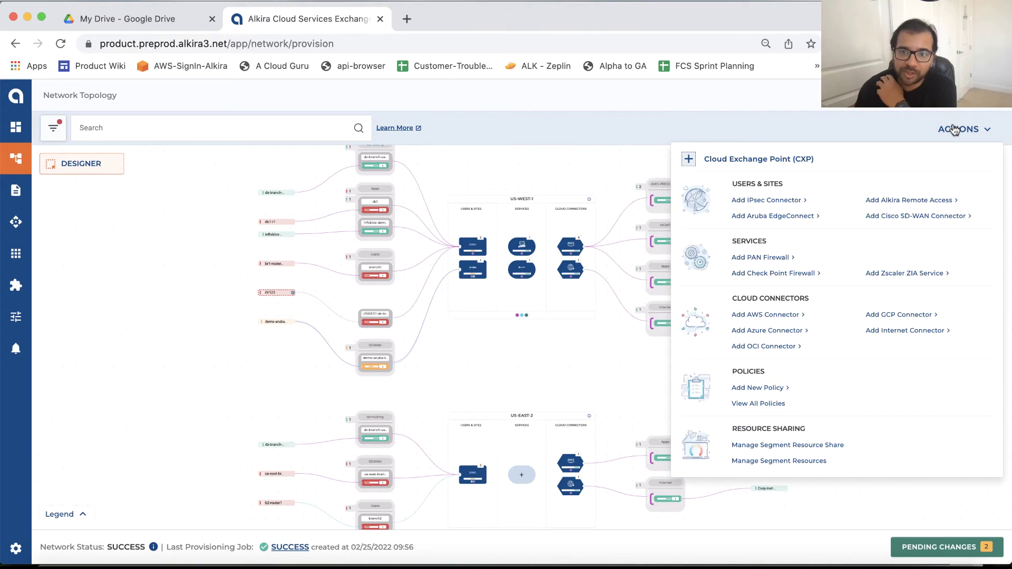
mouse_move(748, 393)
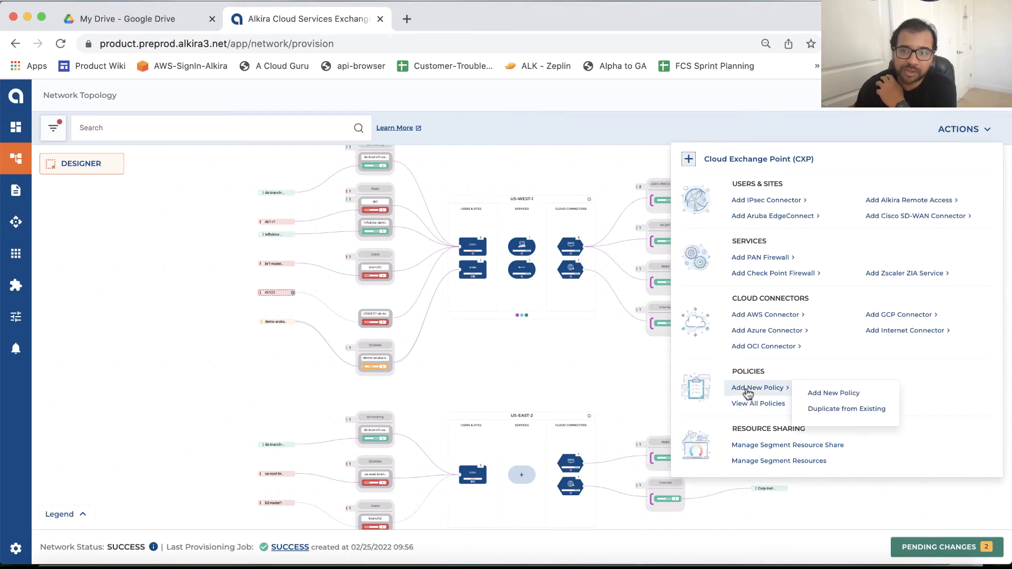
left_click(826, 394)
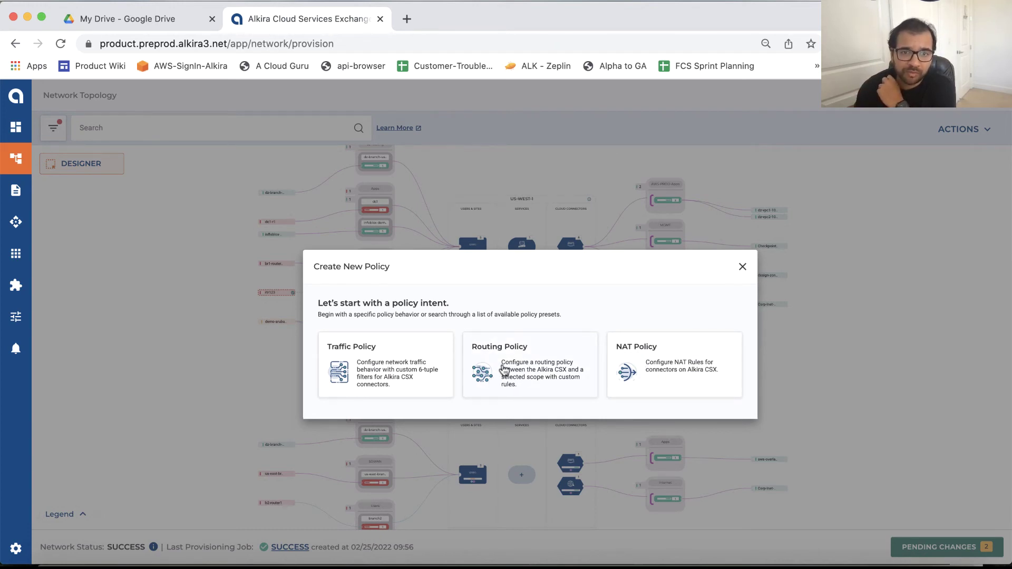
- Create a Routing Policy named dx-policy-test
left_click(503, 369)
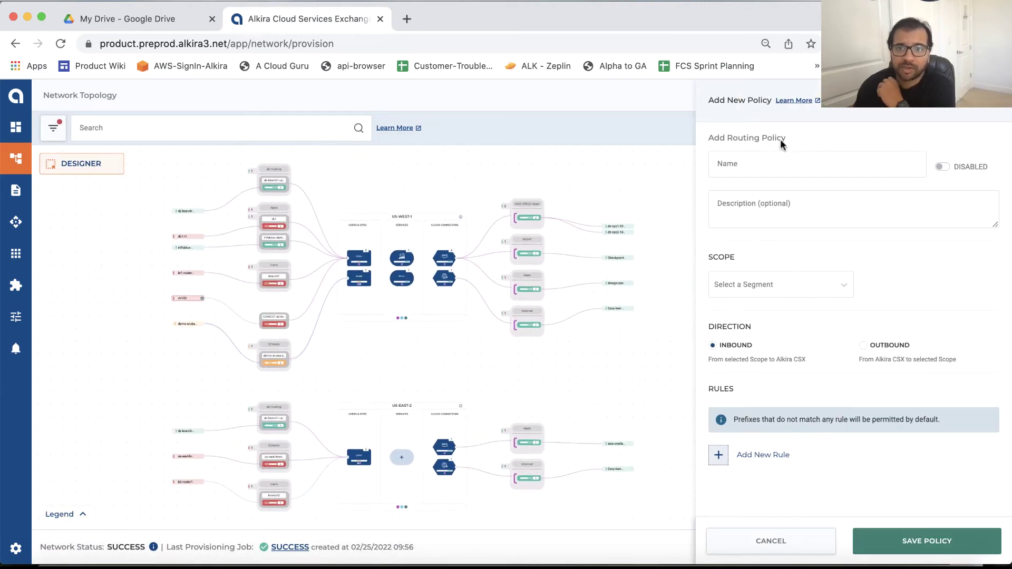
left_click(771, 162)
type("d")
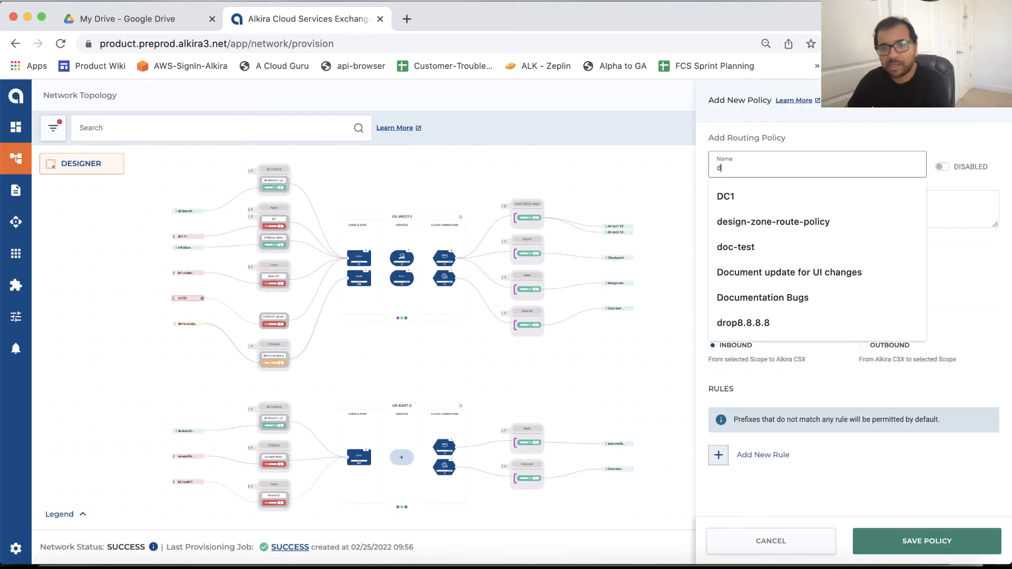
type("x-p")
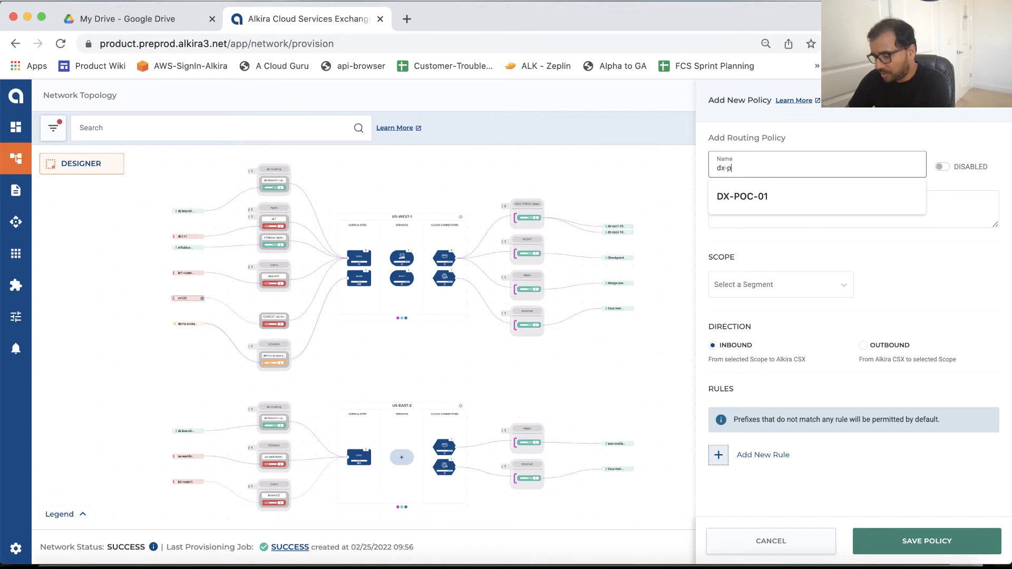
type("olicy-xy")
key("BackSpace")
key("BackSpace")
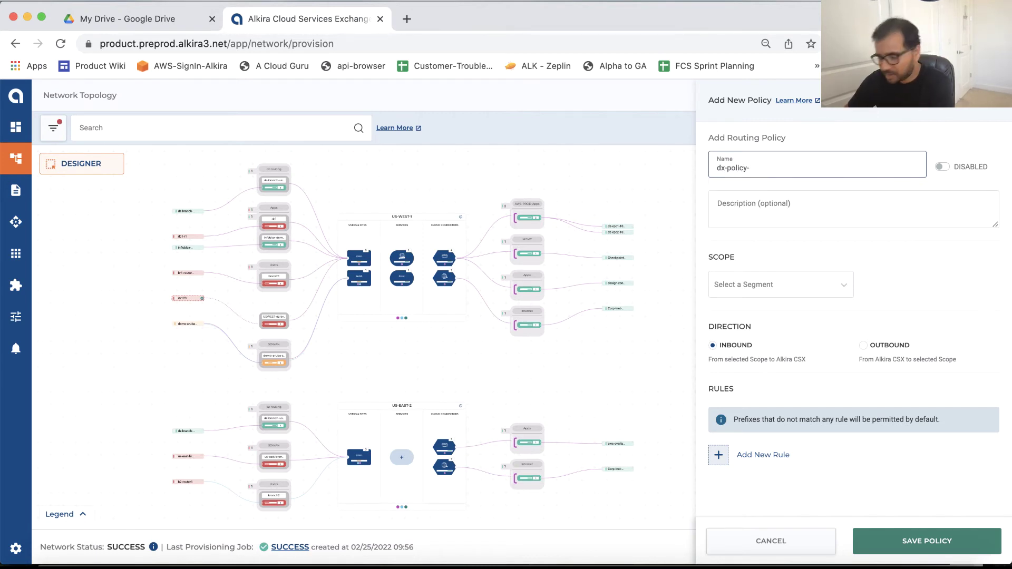
type("test")
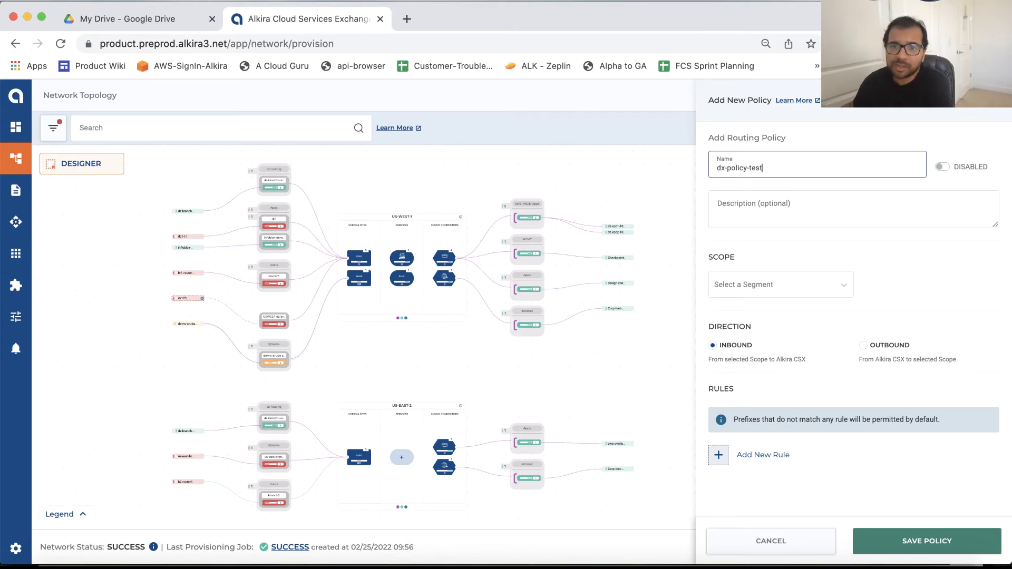
- Scope the policy to the CORP segment and the dz-routing group
left_click(769, 285)
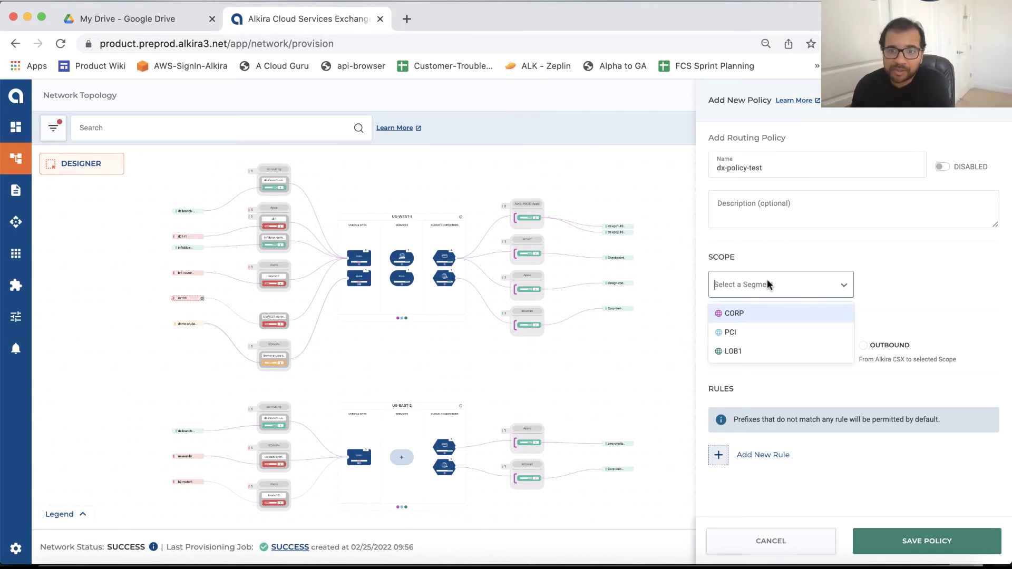
left_click(760, 314)
left_click(758, 320)
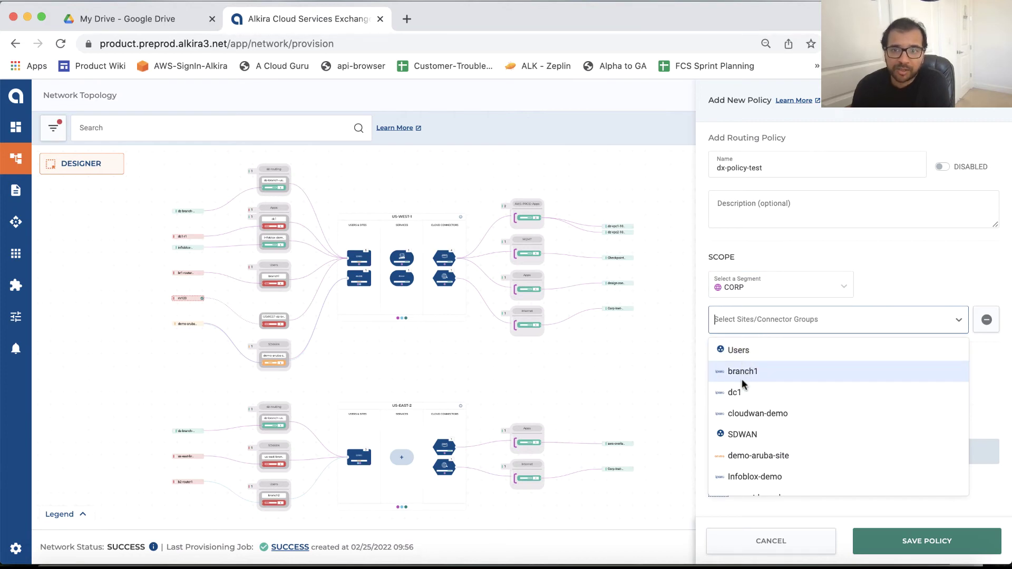
scroll(743, 384, "down", 3)
scroll(743, 384, "down", 2)
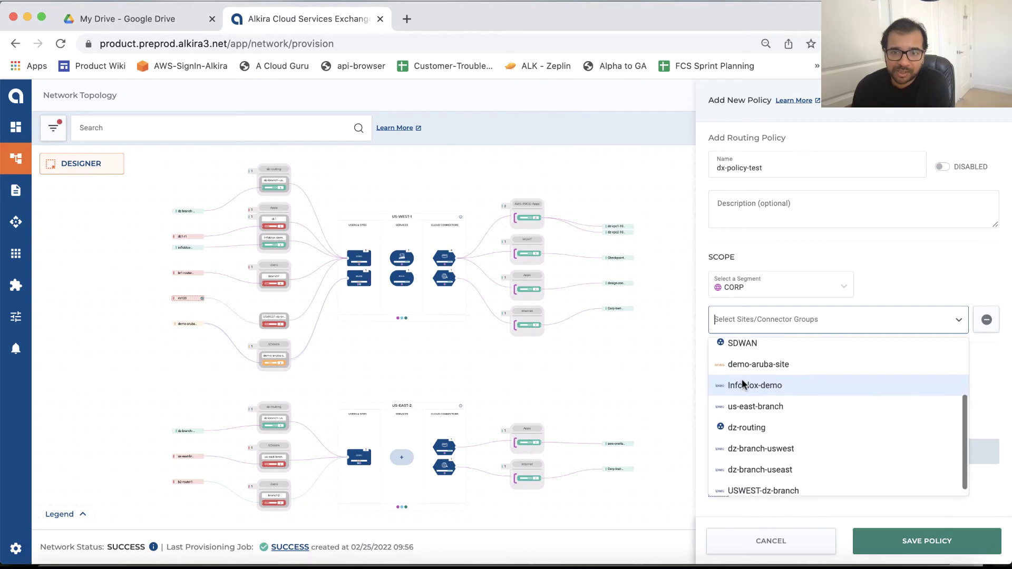
left_click(736, 420)
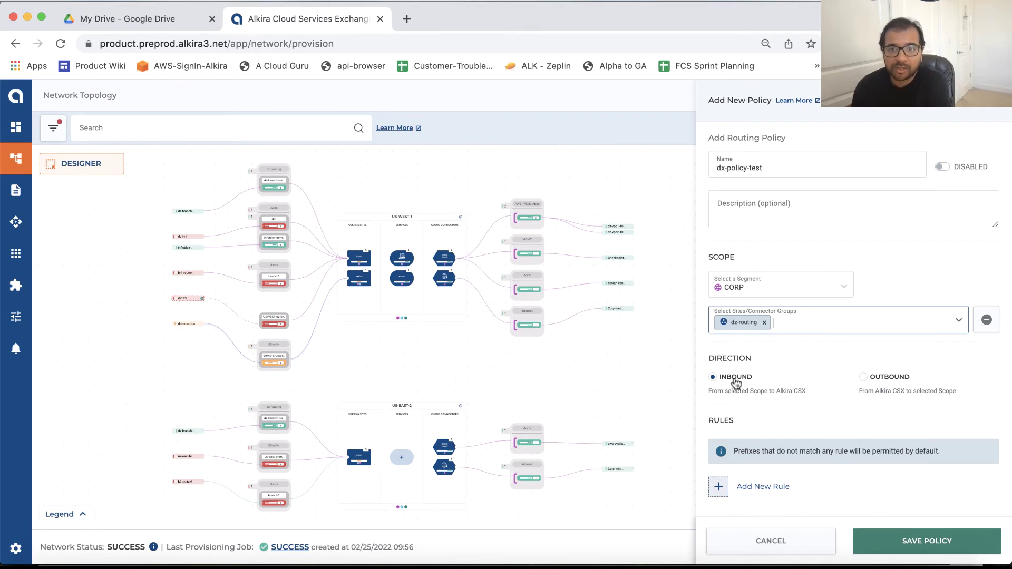
- Set direction to OUTBOUND, Advertise Internet Exit to NO, and start a new rule
left_click(864, 378)
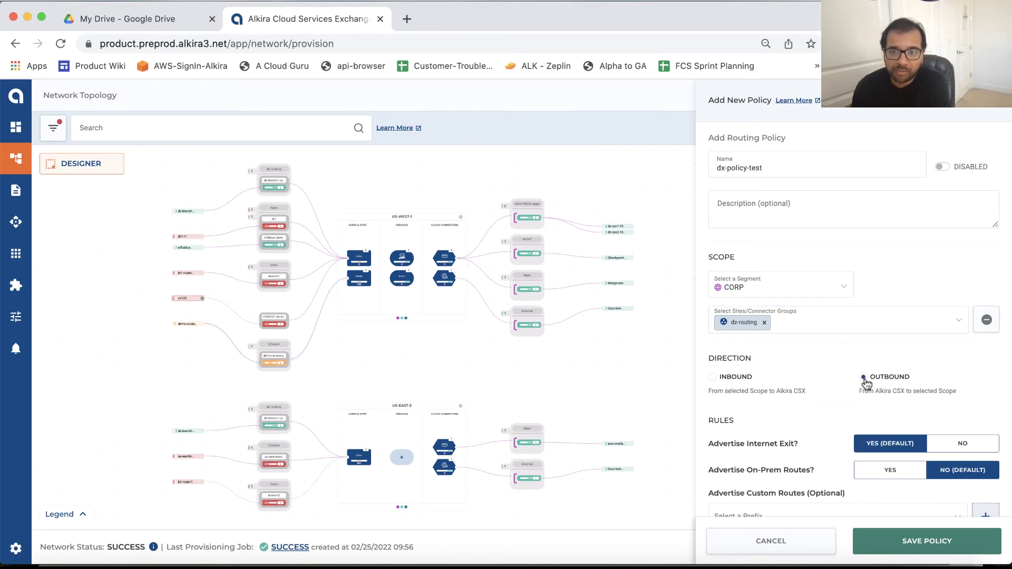
scroll(790, 423, "down", 1)
scroll(790, 423, "down", 1)
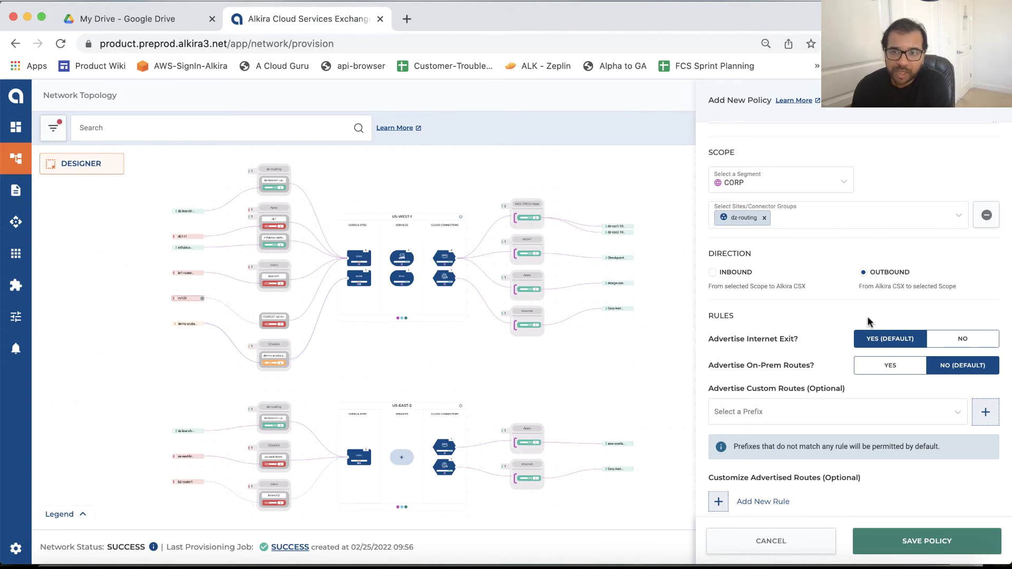
left_click(965, 340)
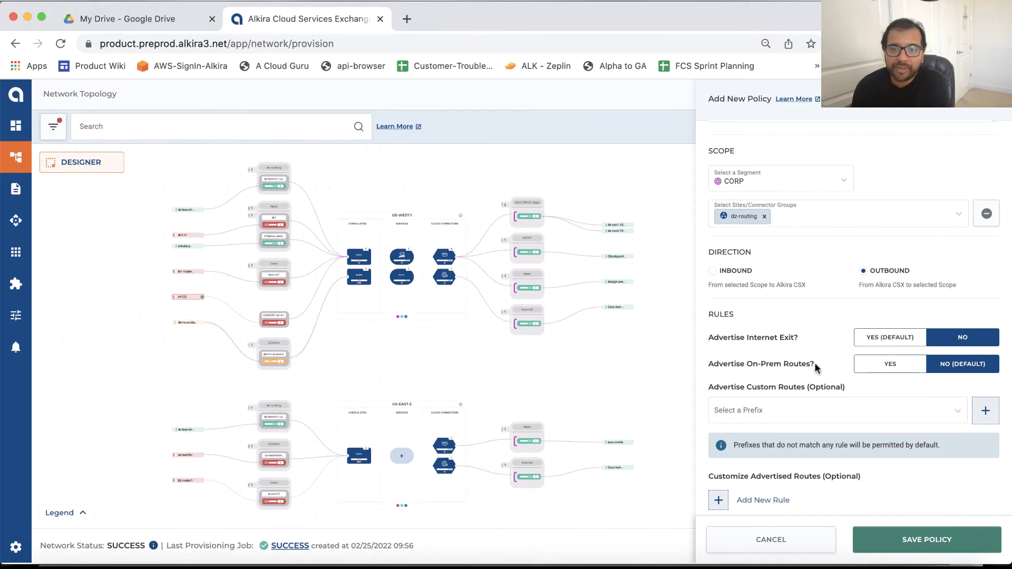
left_click(770, 505)
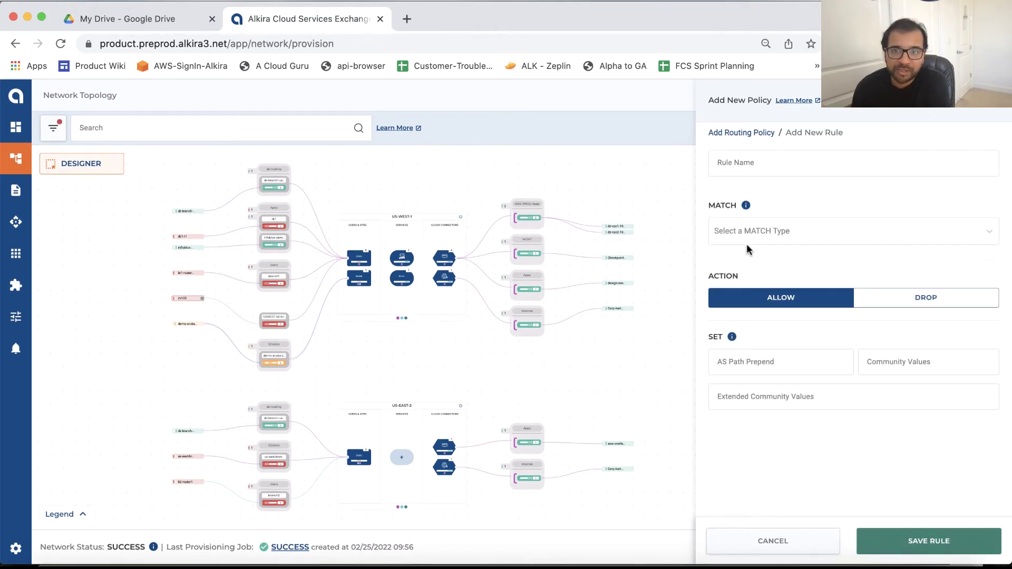
- Set the rule to match the RFC1918 prefix list, then cancel the rule
left_click(733, 236)
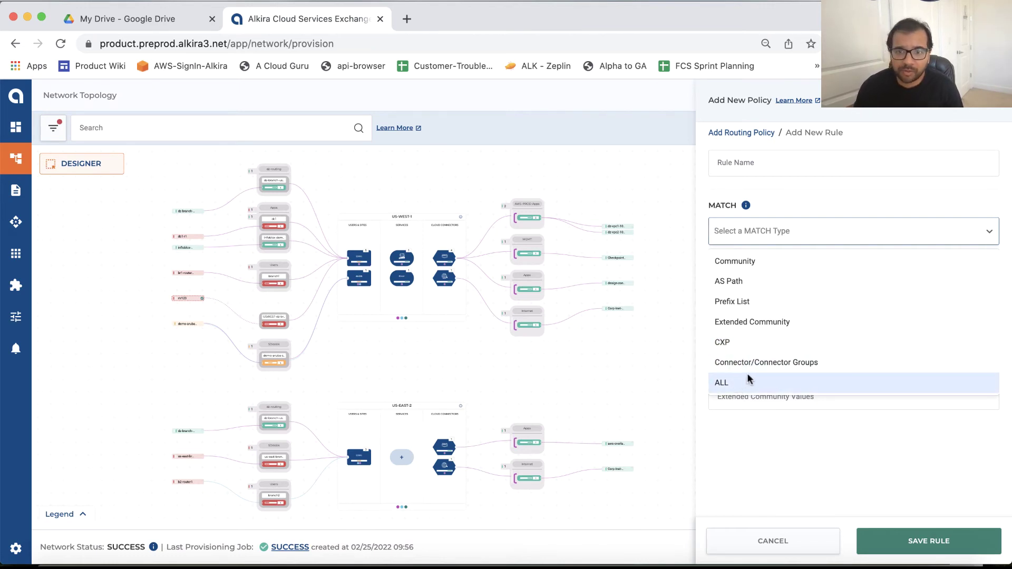
left_click(730, 303)
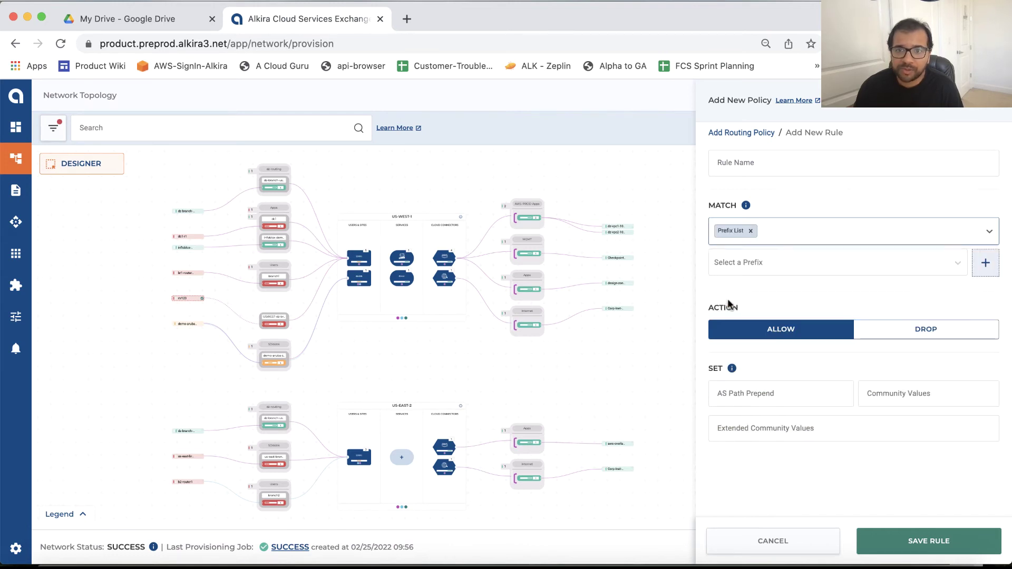
left_click(747, 264)
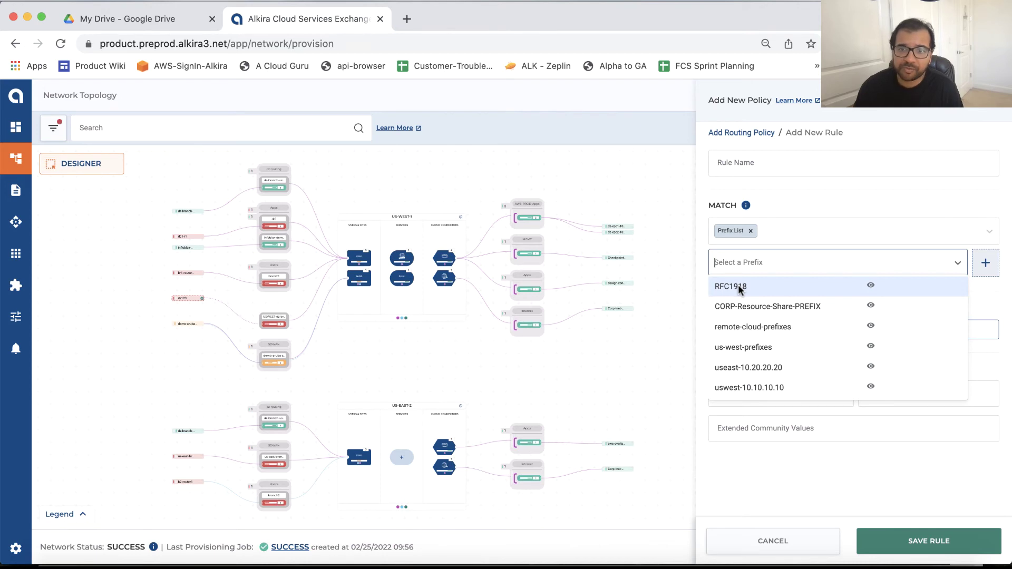
left_click(740, 288)
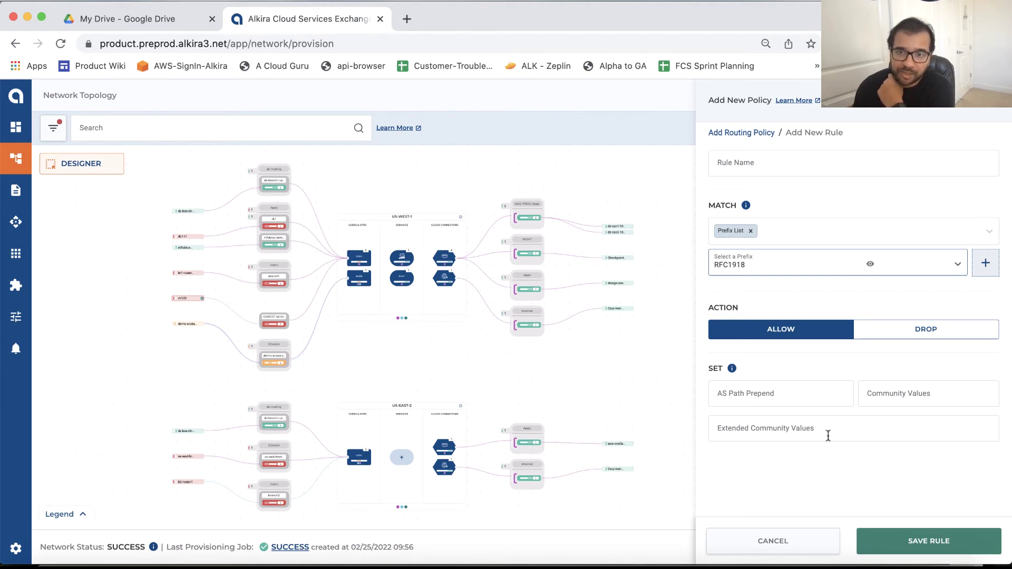
left_click(806, 547)
- Close the unsaved policy and open Visualize Routes from the Dashboard
left_click(806, 546)
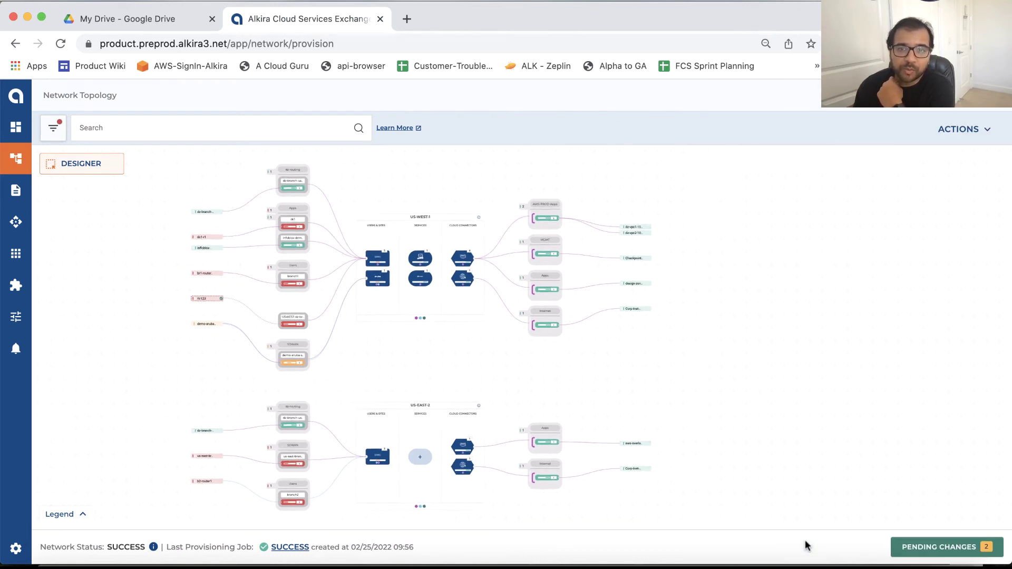
mouse_move(25, 160)
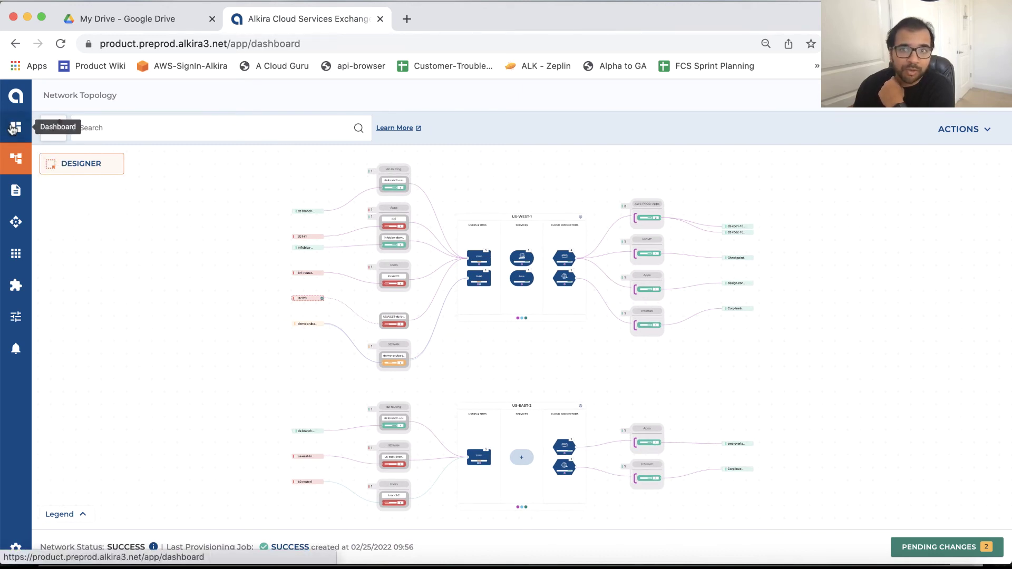
left_click(14, 128)
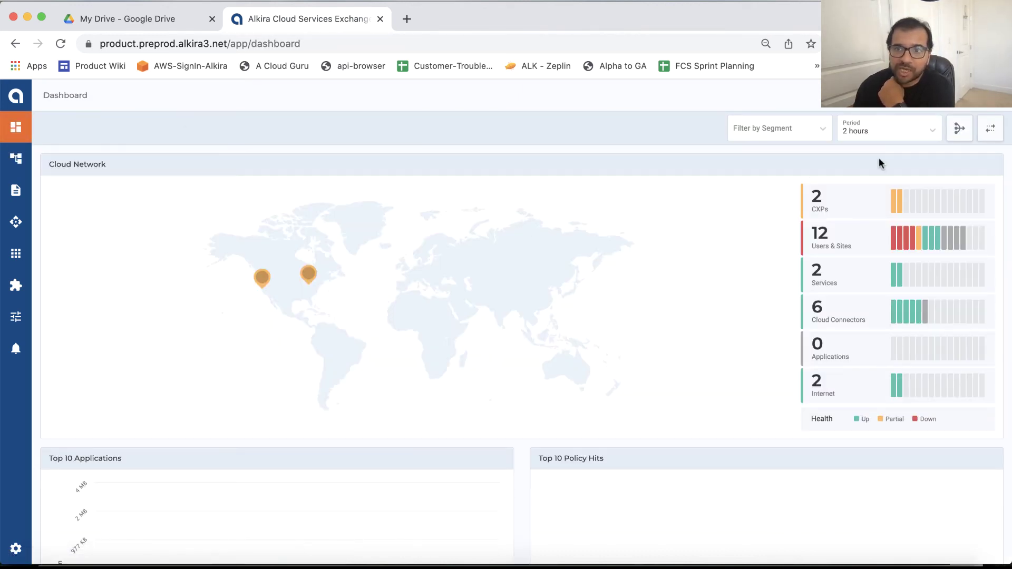
left_click(958, 130)
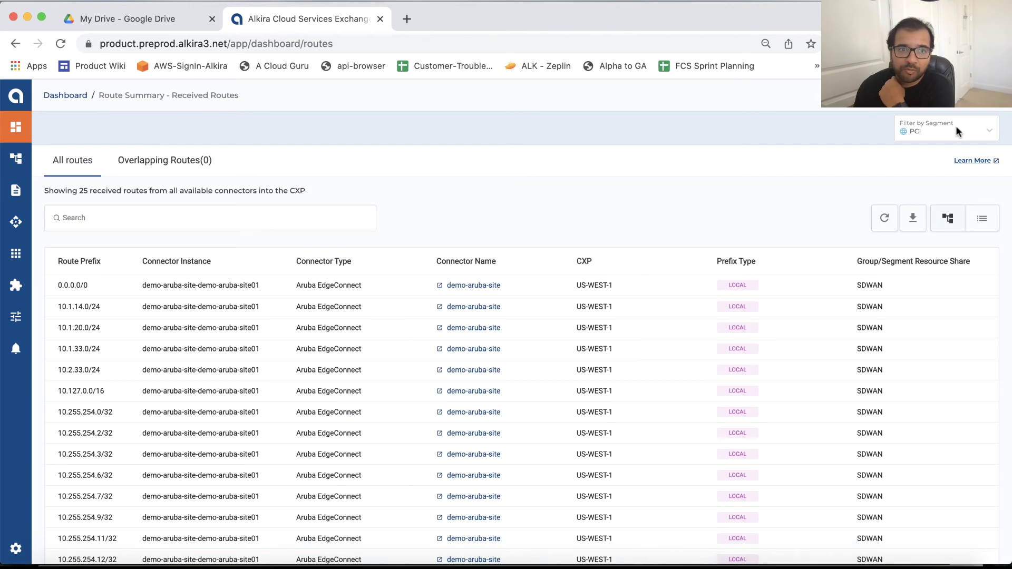
- Filter the route summary to the CORP segment and review its received routes
left_click(897, 132)
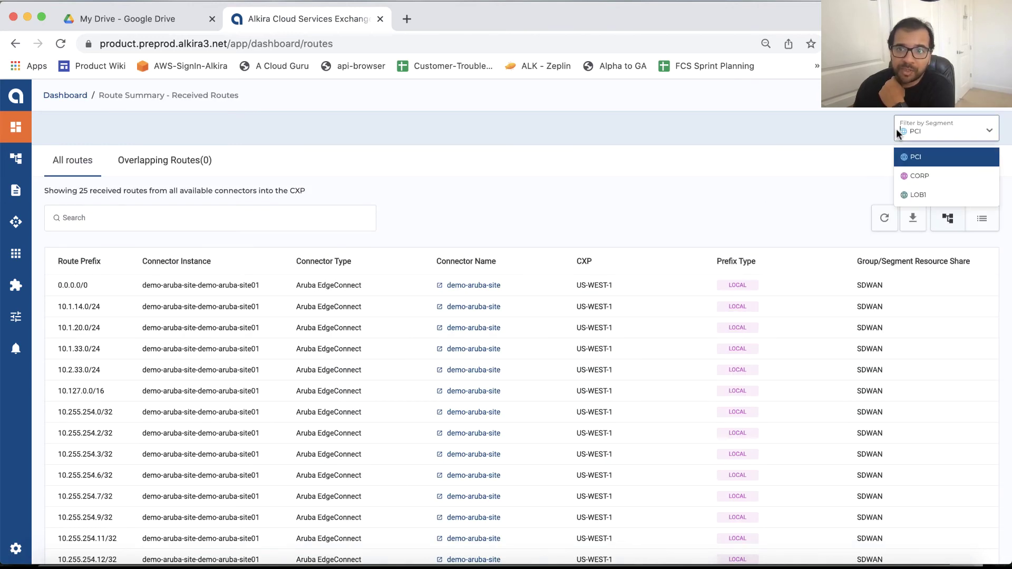
left_click(906, 175)
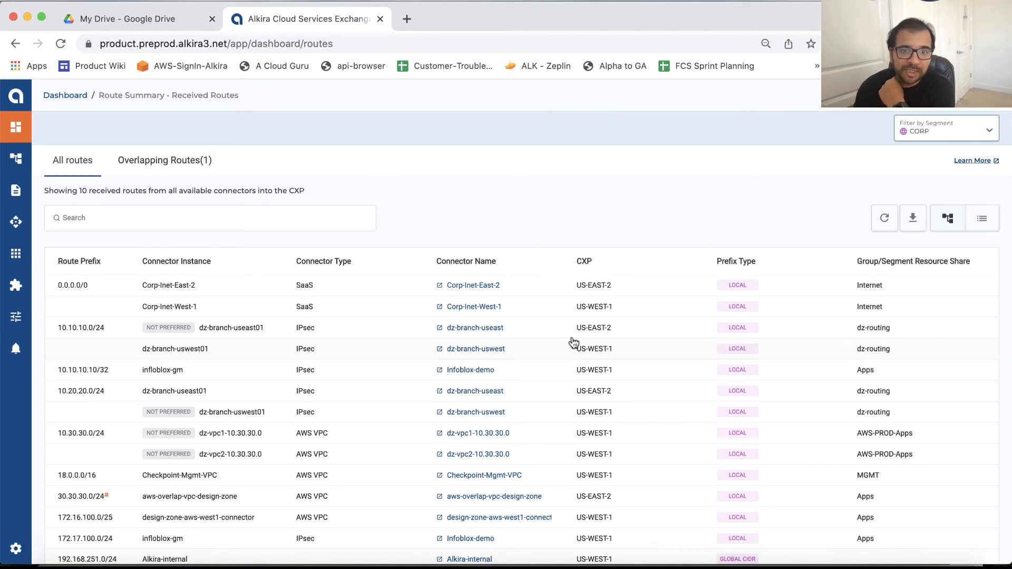
scroll(573, 342, "down", 1)
scroll(573, 342, "down", 1)
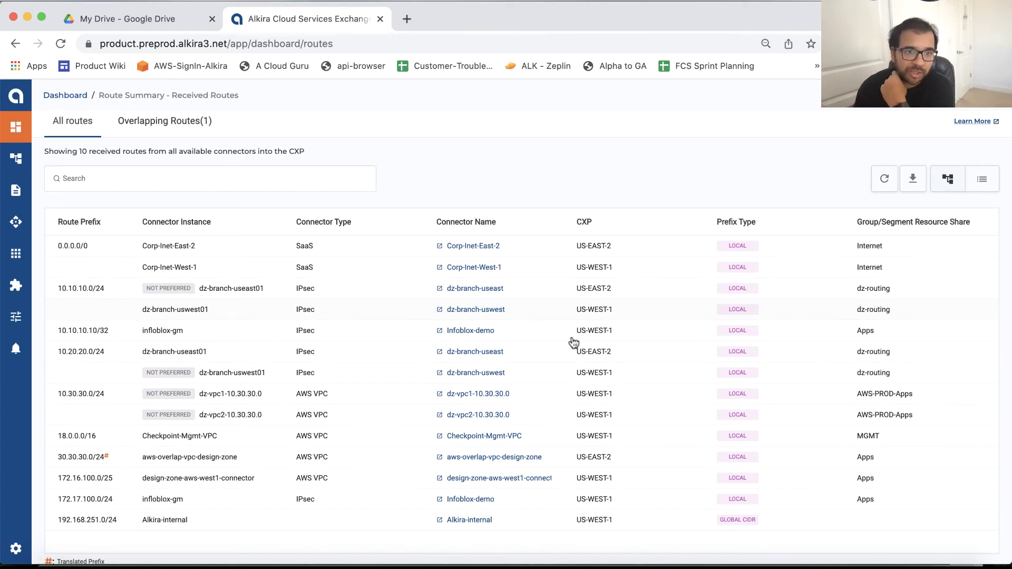
scroll(574, 343, "down", 1)
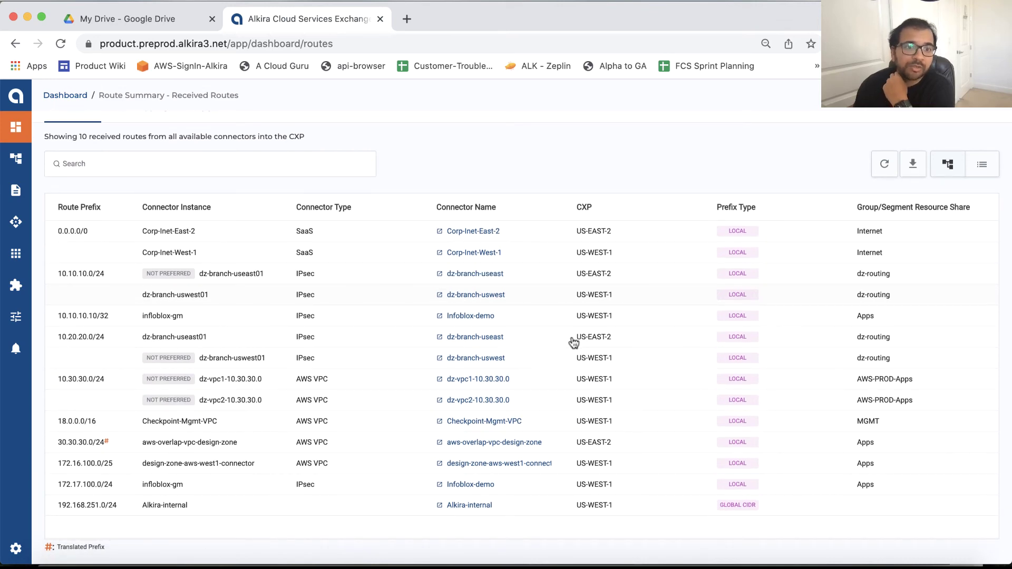
scroll(573, 343, "down", 1)
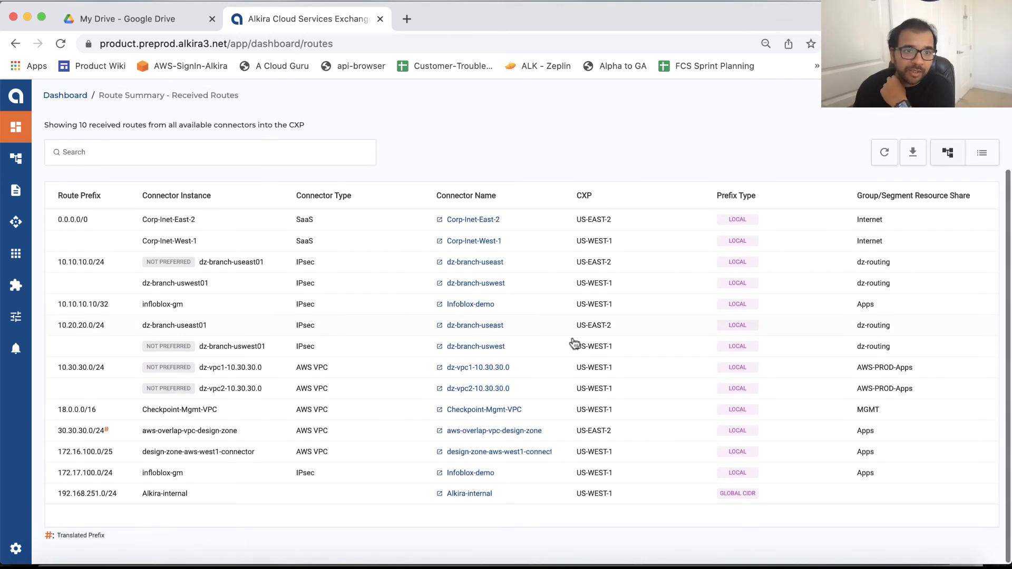
left_click(188, 268)
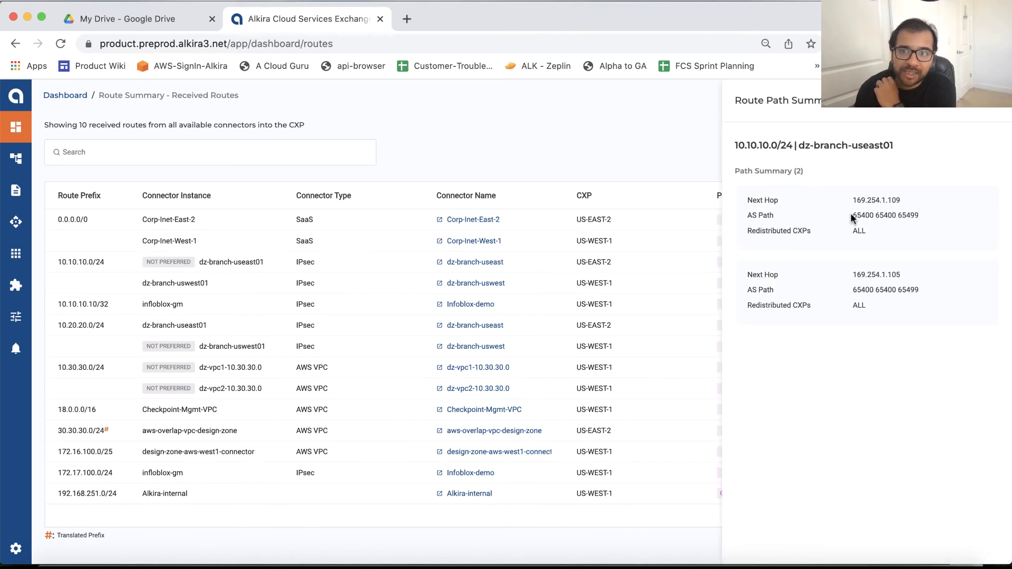
left_click_drag(854, 215, 917, 215)
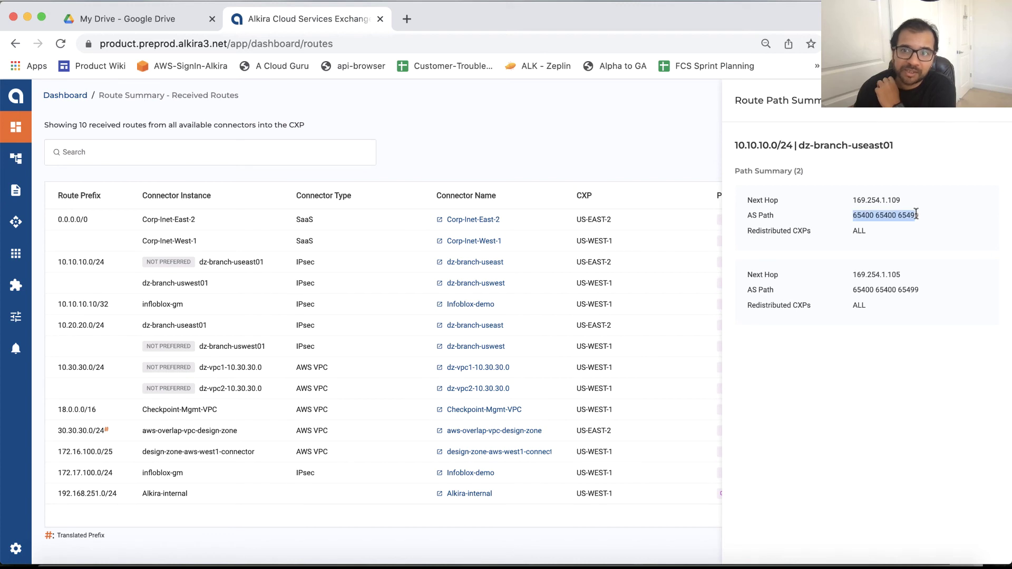
left_click(997, 110)
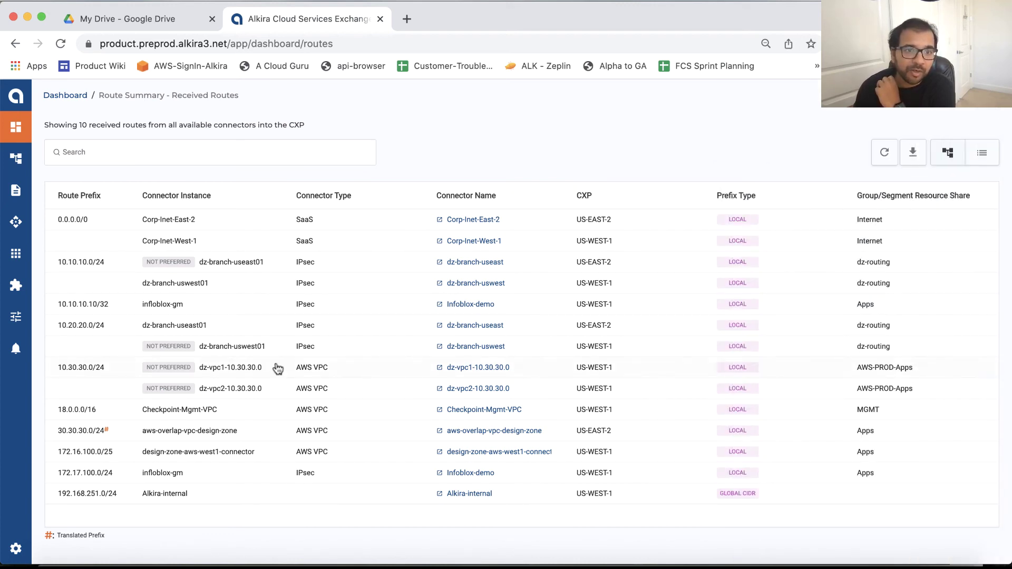
left_click(190, 285)
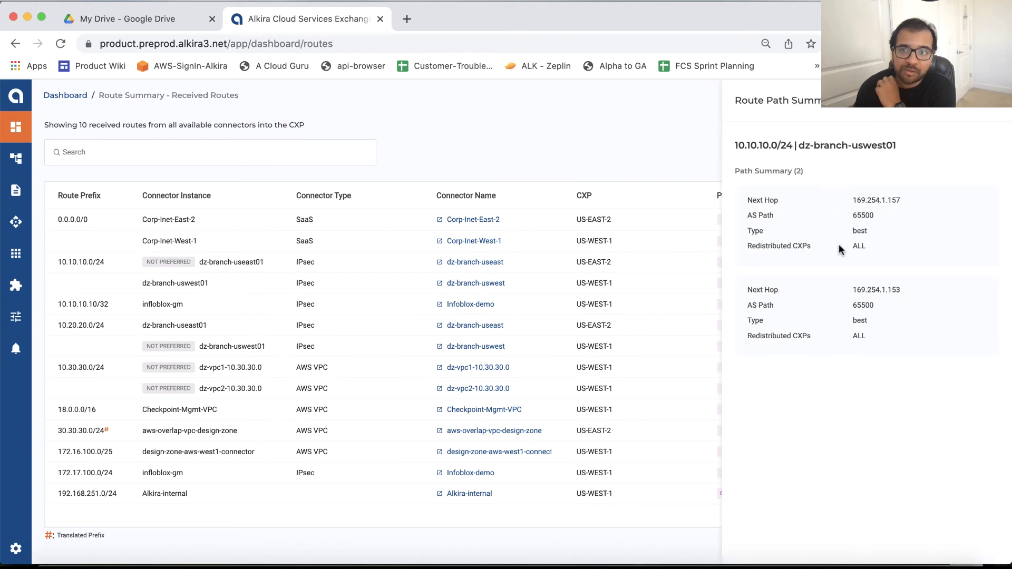
left_click(1000, 109)
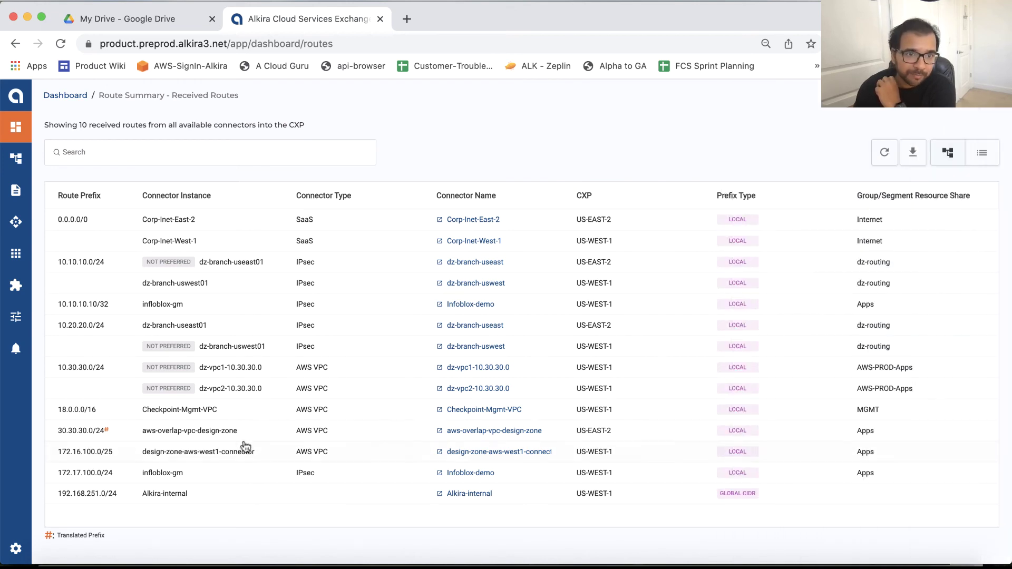
left_click(211, 349)
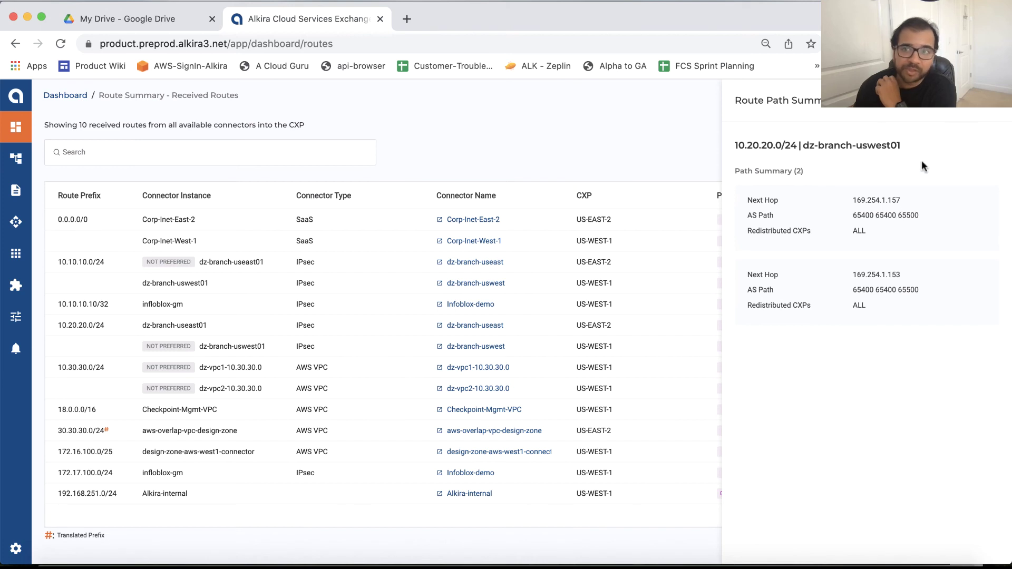
left_click(1000, 108)
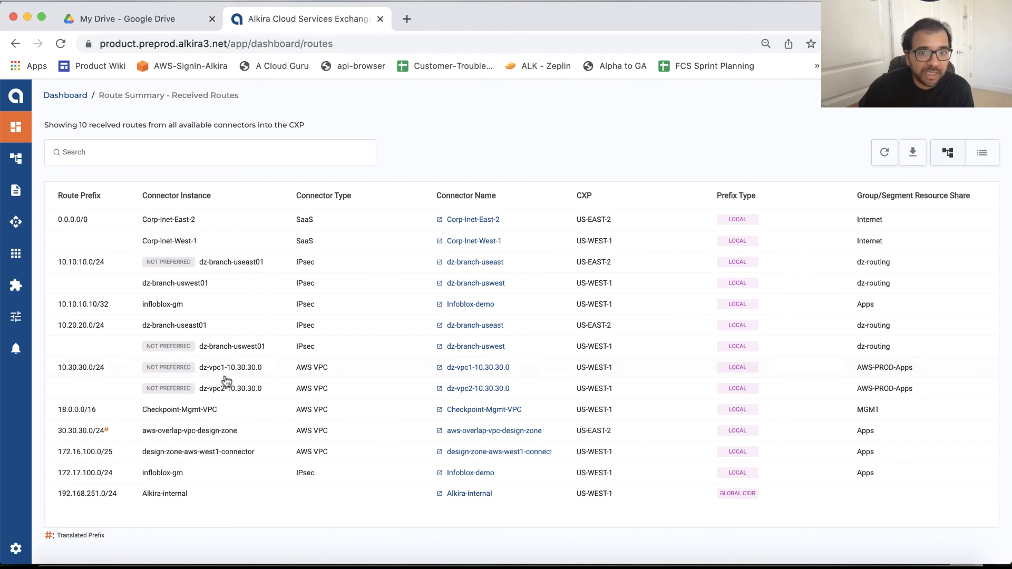
left_click(211, 368)
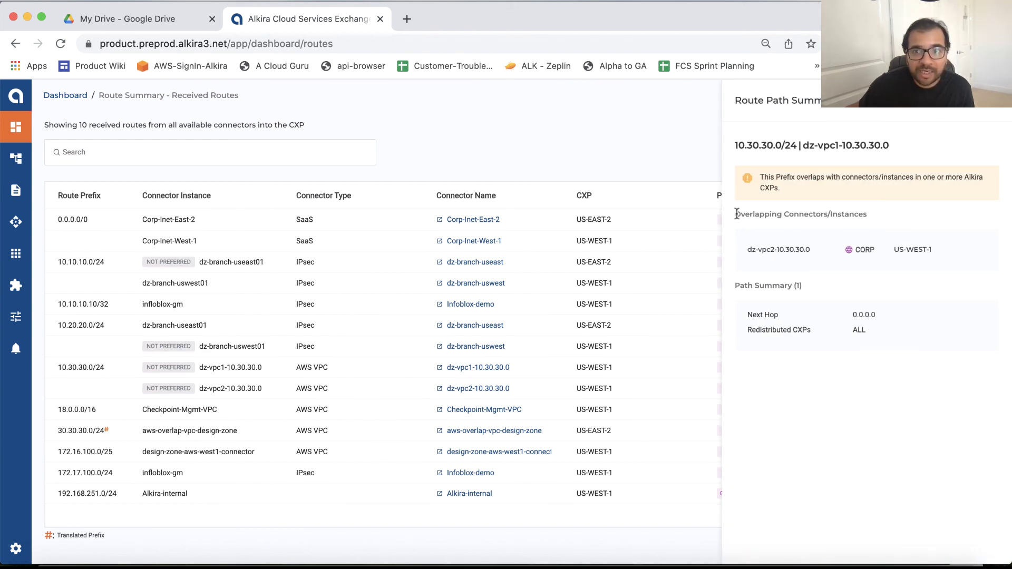
left_click_drag(793, 176, 916, 191)
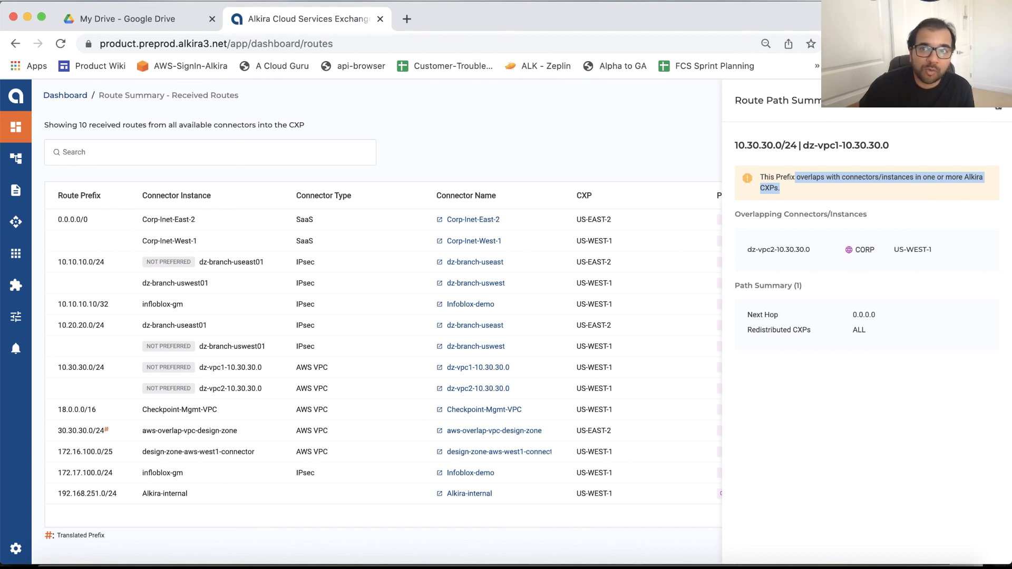
left_click(989, 106)
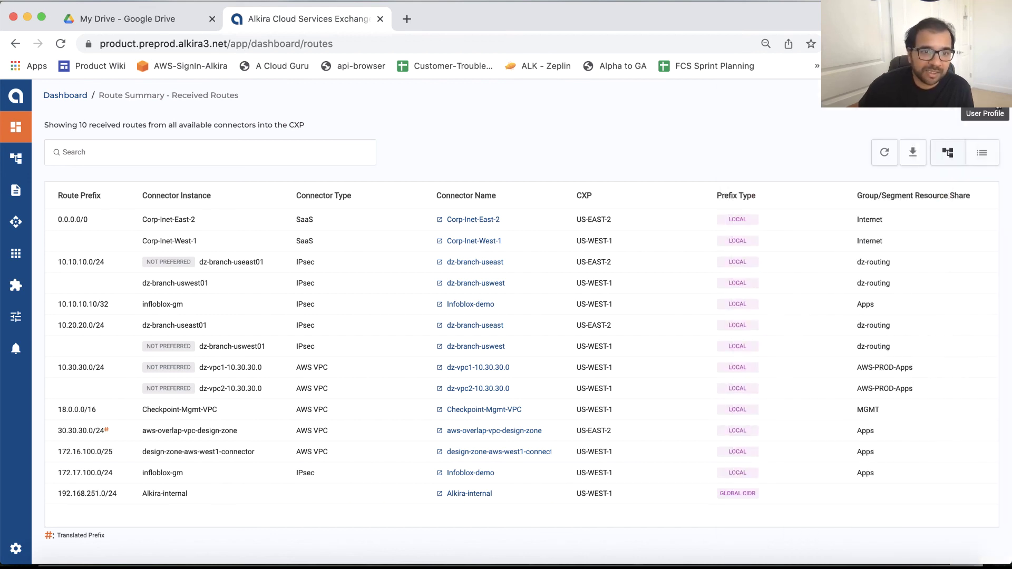
- Open the dz-branch-useast connector's route summary and view its Advertised Routes for CORP
left_click(467, 263)
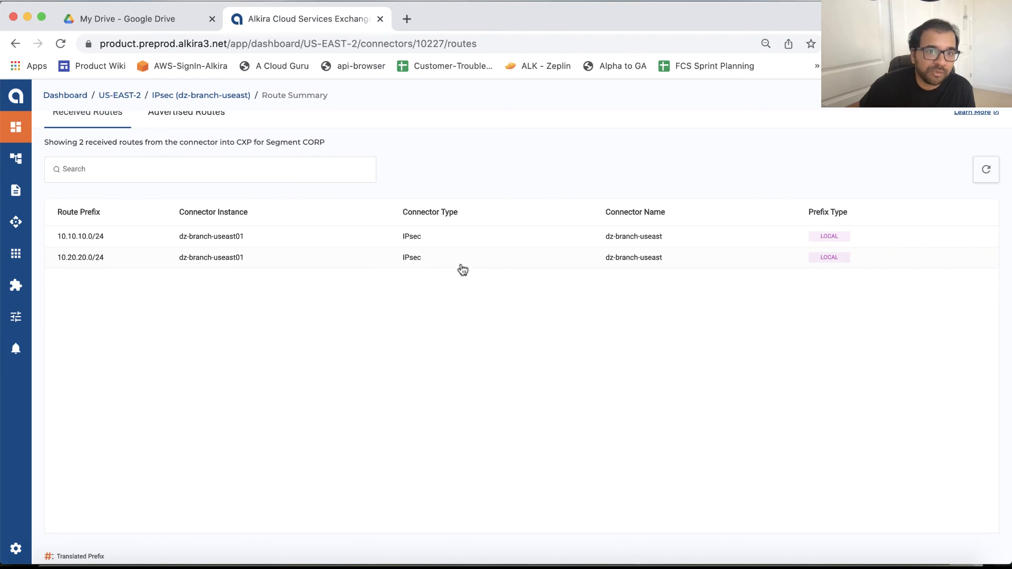
scroll(426, 308, "up", 1)
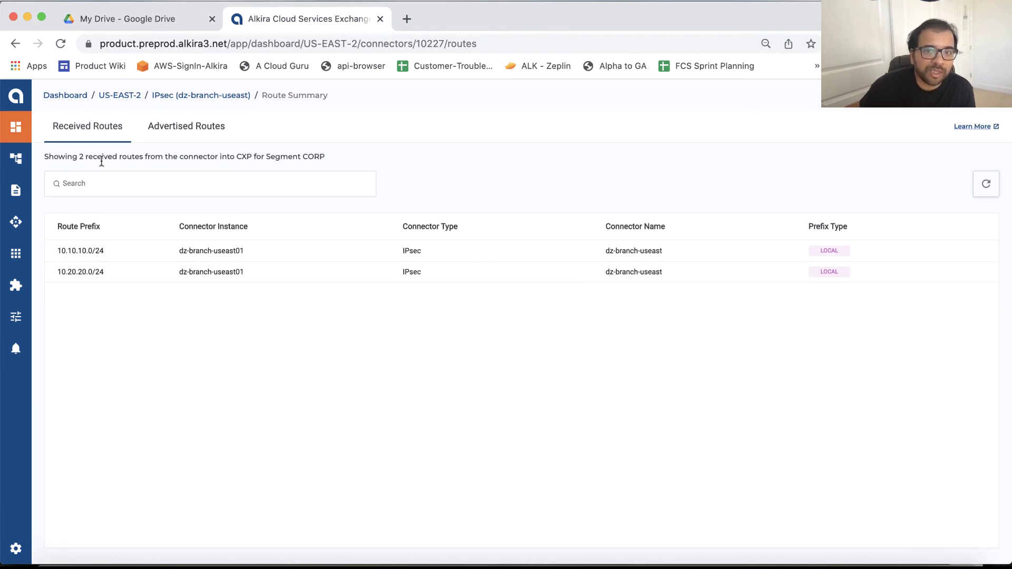
left_click(178, 128)
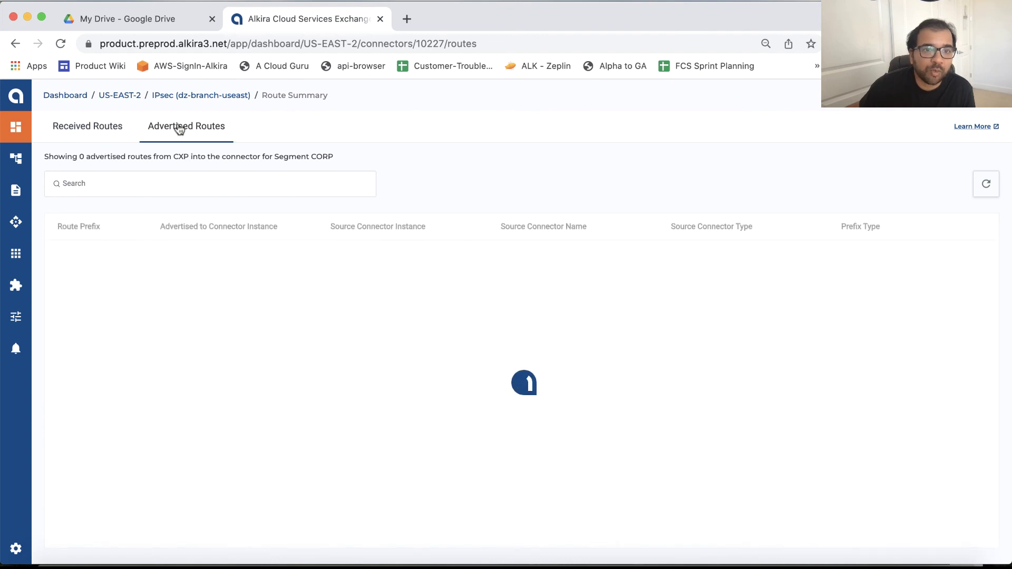